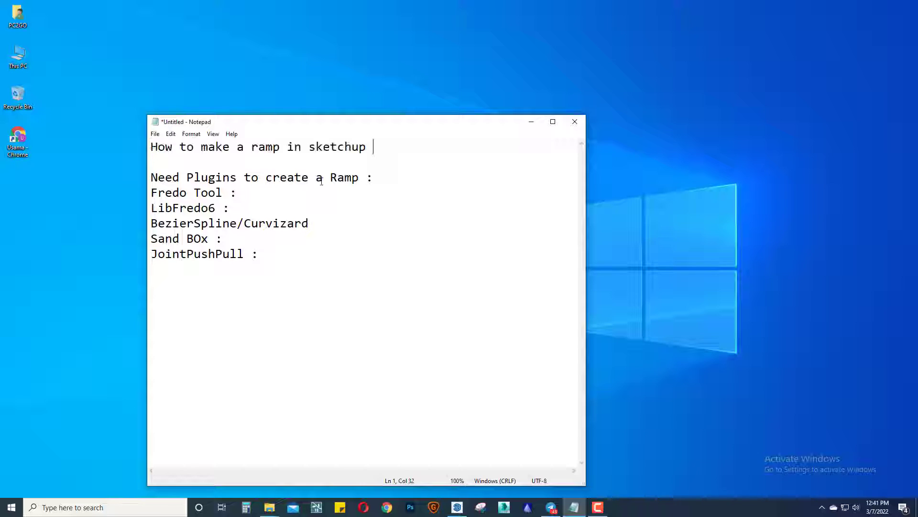
Step: Hide the Notepad plugin notes and bring back the empty SketchUp model
{"action": "left_click_drag", "start_coordinate": [380, 147], "coordinate": [150, 131]}
{"action": "left_click", "coordinate": [333, 303]}
{"action": "left_click", "coordinate": [531, 122]}
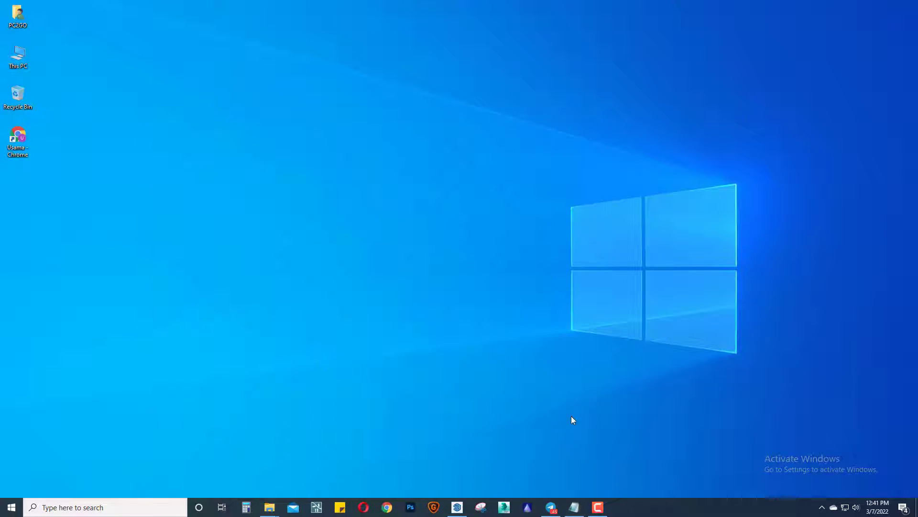
{"action": "left_click", "coordinate": [457, 506]}
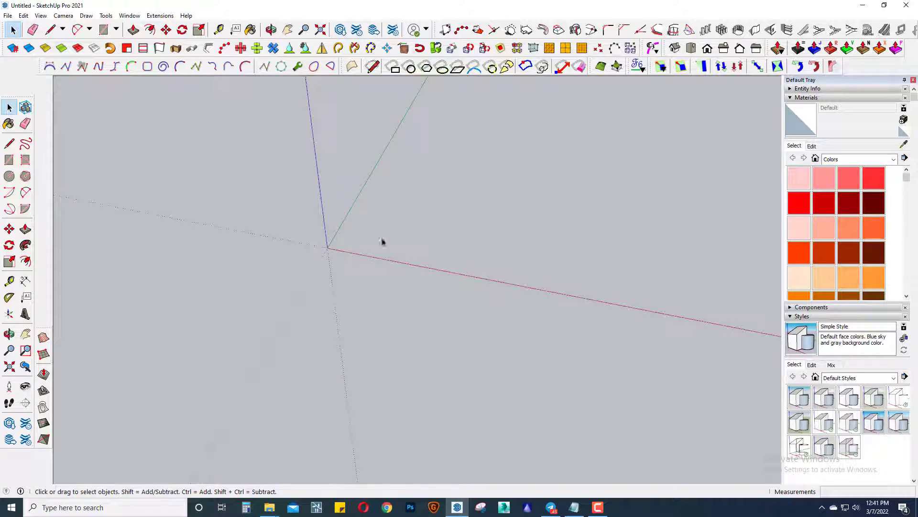
Step: Draw a rectangle on the ground plane and place a copy to its right
{"action": "mouse_move", "coordinate": [382, 241]}
{"action": "middle_mouse_down"}
{"action": "mouse_move", "coordinate": [488, 301]}
{"action": "mouse_move", "coordinate": [303, 318]}
{"action": "middle_mouse_up"}
{"action": "key", "text": "r"}
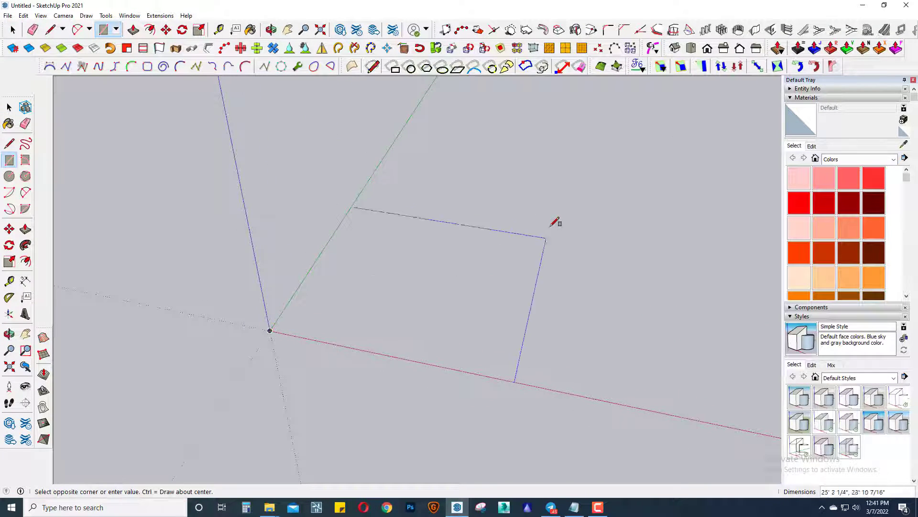
{"action": "left_click", "coordinate": [553, 197]}
{"action": "key", "text": "space"}
{"action": "middle_click_drag", "start_coordinate": [451, 269], "coordinate": [508, 312]}
{"action": "key", "text": "m"}
{"action": "key", "text": "ctrl"}
{"action": "left_click", "coordinate": [434, 299]}
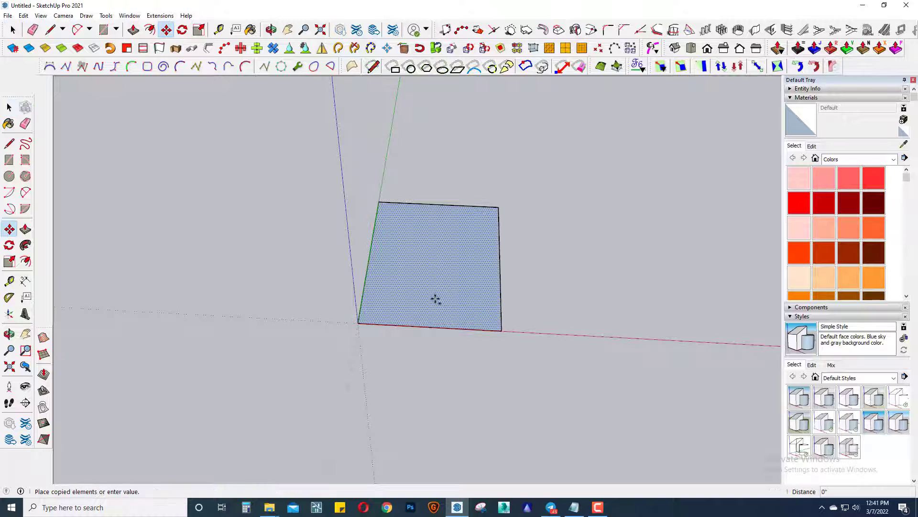
{"action": "left_click", "coordinate": [770, 314]}
Step: Cut a notch into the left rectangle: offset inward, stretch to the bottom edge, erase
{"action": "key", "text": "space"}
{"action": "left_click", "coordinate": [412, 275]}
{"action": "middle_click_drag", "start_coordinate": [412, 275], "coordinate": [504, 239]}
{"action": "key", "text": "f"}
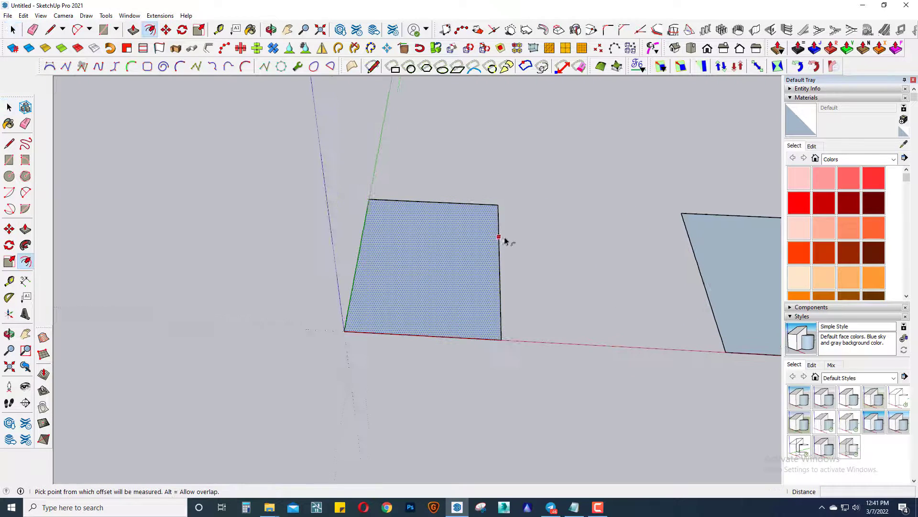
{"action": "left_click", "coordinate": [499, 237]}
{"action": "left_click", "coordinate": [444, 254]}
{"action": "key", "text": "space"}
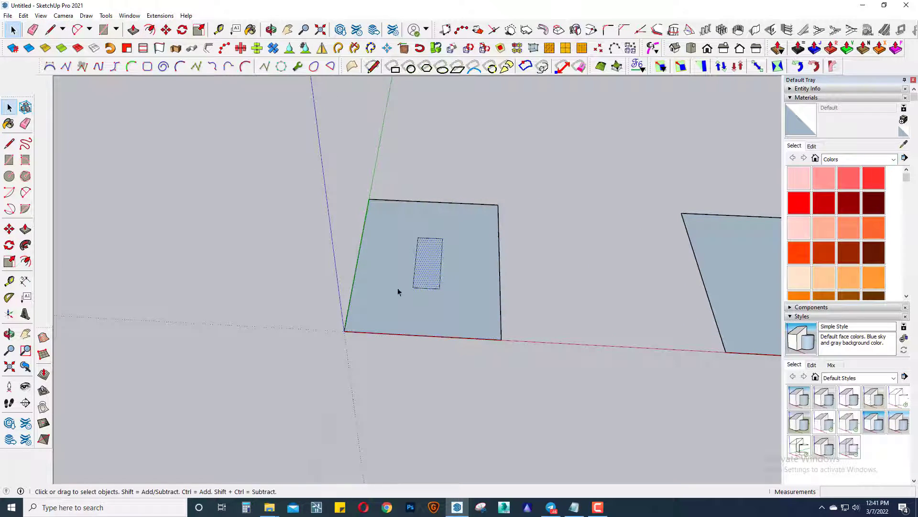
{"action": "key", "text": "m"}
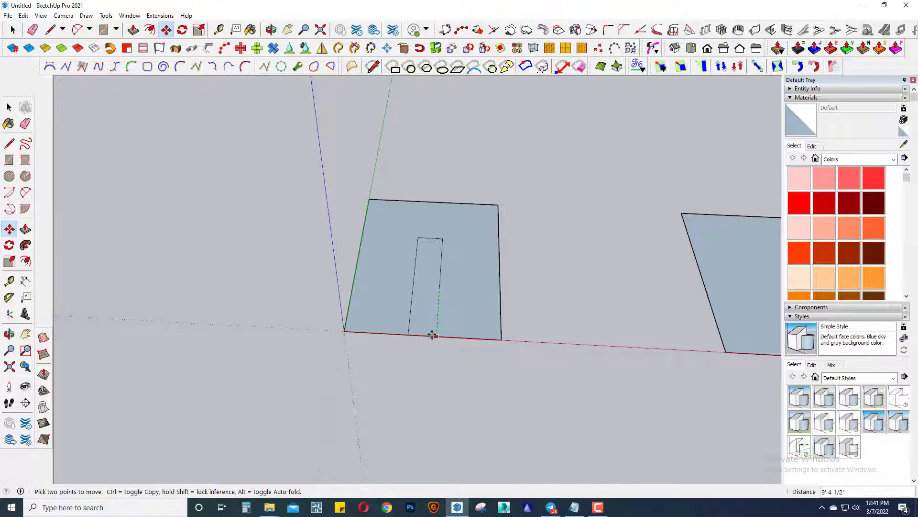
{"action": "left_click", "coordinate": [433, 335]}
{"action": "key", "text": "space"}
{"action": "key", "text": "Delete"}
Step: Round the right rectangle's end with an arc and erase the leftover corner edges
{"action": "mouse_move", "coordinate": [467, 308]}
{"action": "middle_mouse_down"}
{"action": "mouse_move", "coordinate": [338, 293]}
{"action": "mouse_move", "coordinate": [681, 366]}
{"action": "mouse_move", "coordinate": [463, 313]}
{"action": "middle_mouse_up"}
{"action": "left_click", "coordinate": [464, 313]}
{"action": "key", "text": "f"}
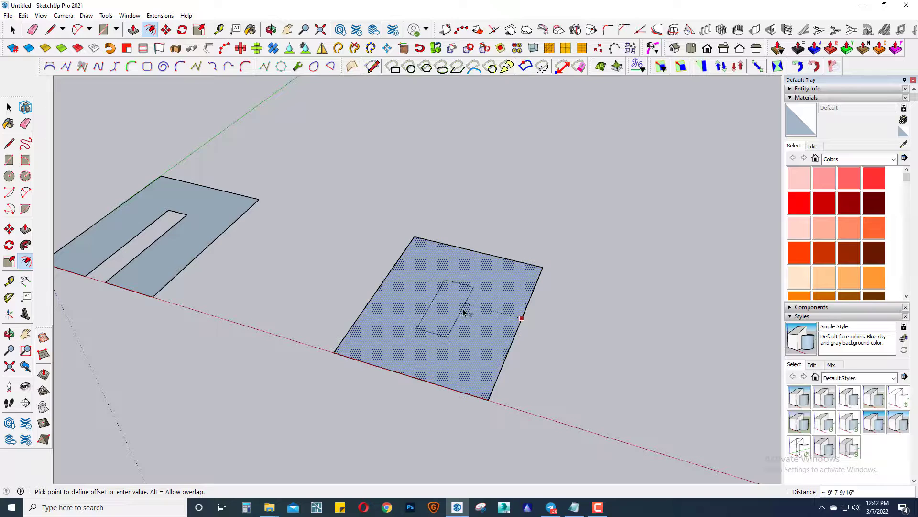
{"action": "key", "text": "a"}
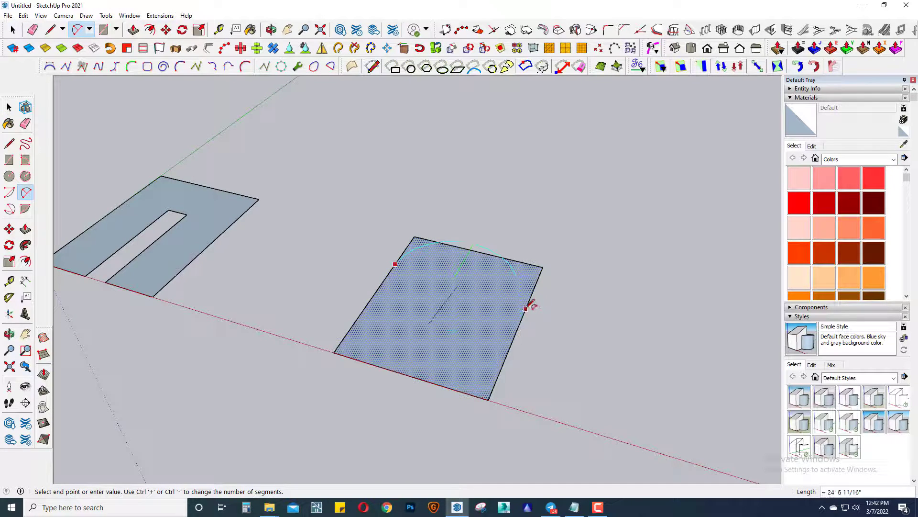
{"action": "key", "text": "space"}
{"action": "key", "text": "a"}
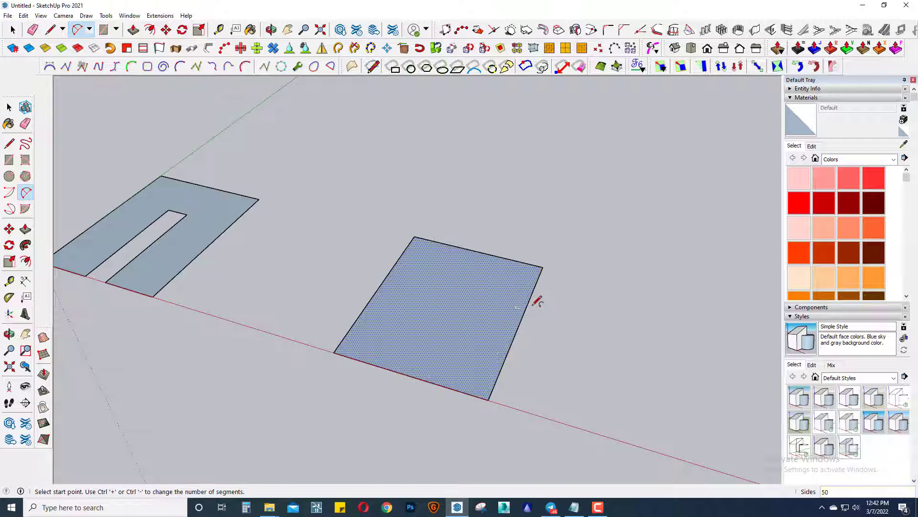
{"action": "left_click", "coordinate": [470, 249]}
{"action": "key", "text": "e"}
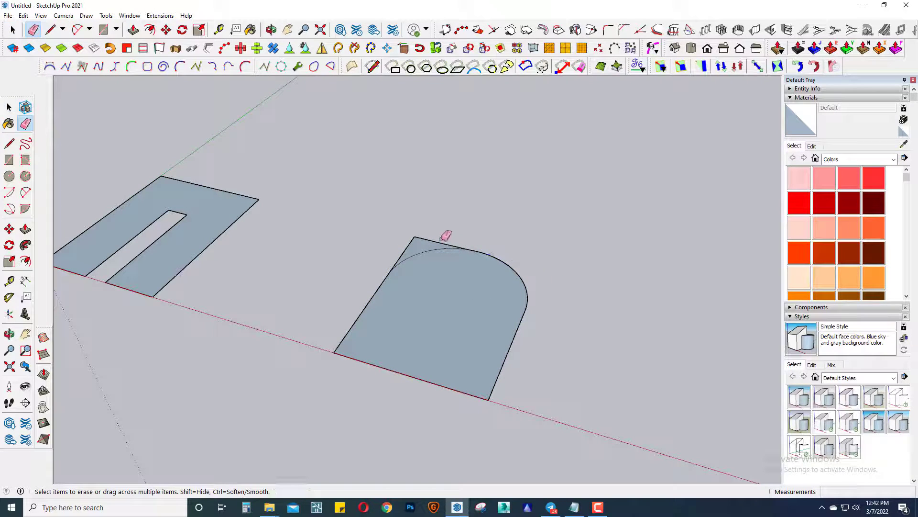
{"action": "left_click_drag", "start_coordinate": [445, 235], "coordinate": [404, 254]}
Step: Offset the rounded shape inward and open a slot through to its outer edge
{"action": "key", "text": "f"}
{"action": "left_click", "coordinate": [454, 248]}
{"action": "key", "text": "space"}
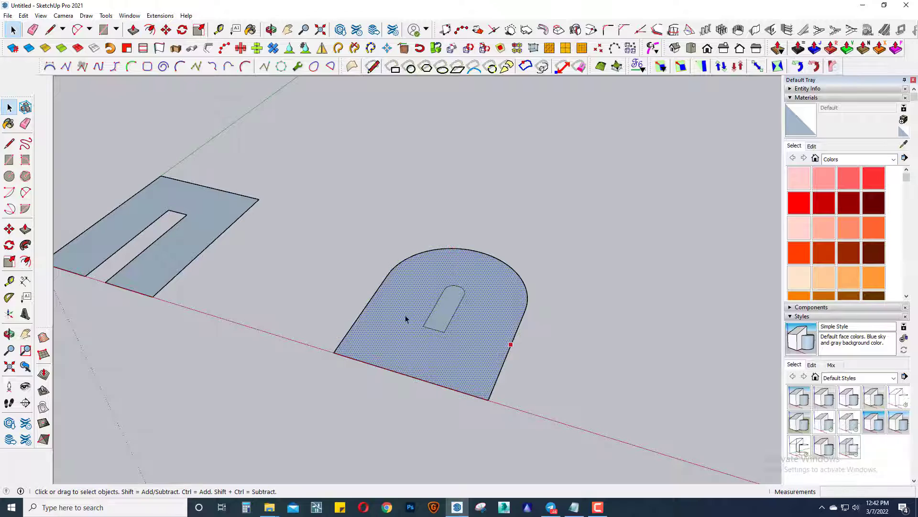
{"action": "left_click", "coordinate": [435, 329]}
{"action": "key", "text": "m"}
{"action": "left_click", "coordinate": [421, 379]}
{"action": "key", "text": "space"}
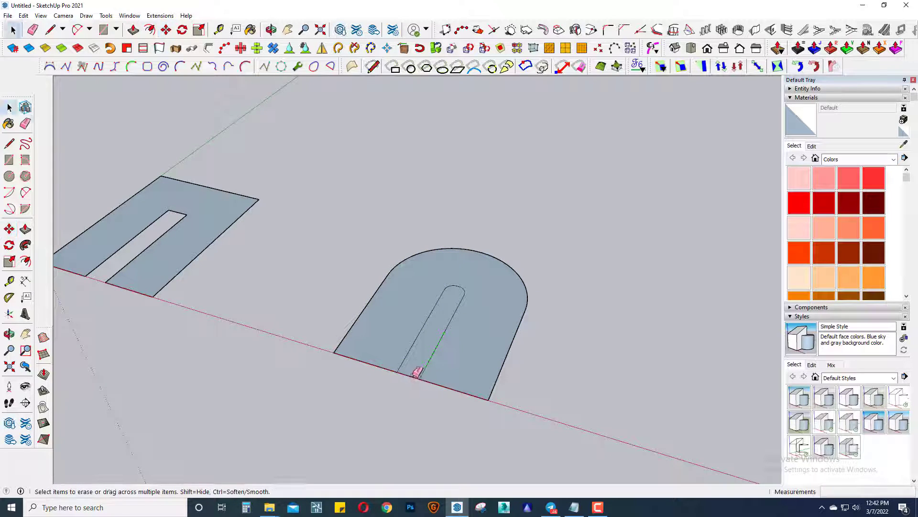
{"action": "left_click", "coordinate": [431, 350]}
{"action": "key", "text": "Delete"}
Step: Delete the slotted rectangle's face, leaving only its outline edges
{"action": "mouse_move", "coordinate": [431, 350]}
{"action": "middle_mouse_down"}
{"action": "mouse_move", "coordinate": [404, 231]}
{"action": "mouse_move", "coordinate": [407, 333]}
{"action": "mouse_move", "coordinate": [508, 250]}
{"action": "mouse_move", "coordinate": [427, 294]}
{"action": "middle_mouse_up"}
{"action": "scroll", "coordinate": [406, 333], "scroll_direction": "up", "scroll_amount": 2}
{"action": "left_click", "coordinate": [295, 347]}
{"action": "key", "text": "Delete"}
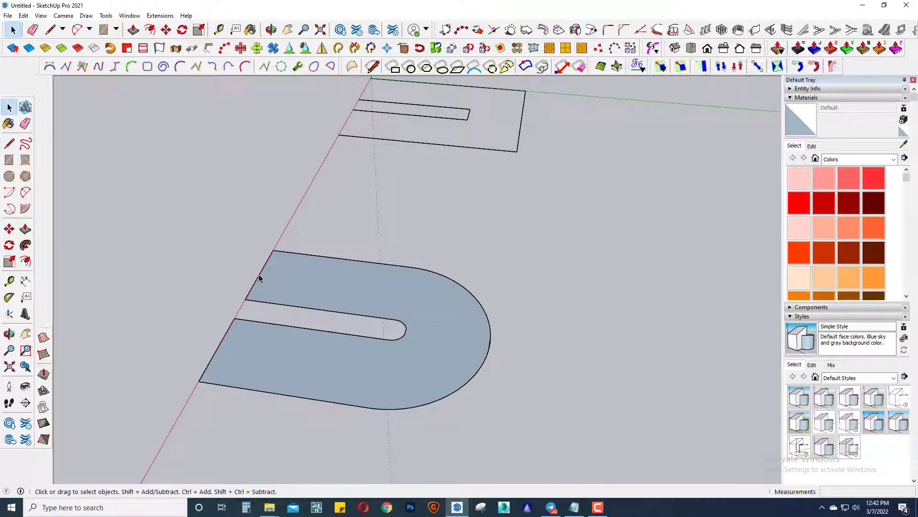
Step: Delete the U shape's face, then convert the rectangle's slot edges to a Polyline
{"action": "left_click", "coordinate": [259, 278]}
{"action": "key", "text": "Delete"}
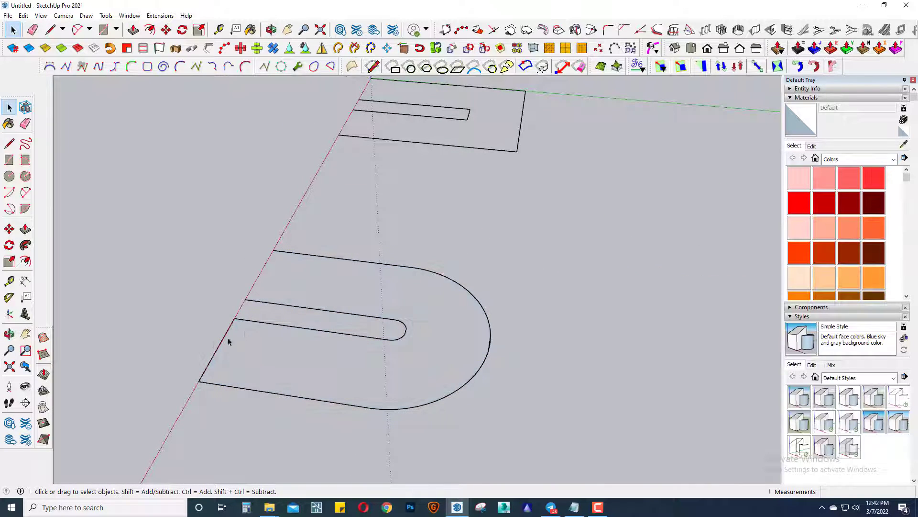
{"action": "mouse_move", "coordinate": [350, 337]}
{"action": "middle_mouse_down"}
{"action": "mouse_move", "coordinate": [426, 434]}
{"action": "mouse_move", "coordinate": [444, 242]}
{"action": "middle_mouse_up"}
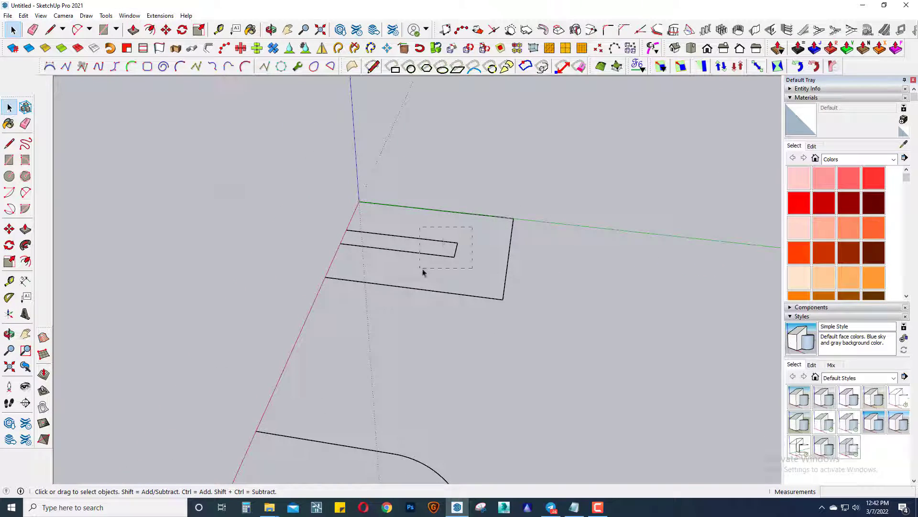
{"action": "left_click_drag", "start_coordinate": [473, 228], "coordinate": [422, 269]}
{"action": "middle_click_drag", "start_coordinate": [423, 272], "coordinate": [480, 290]}
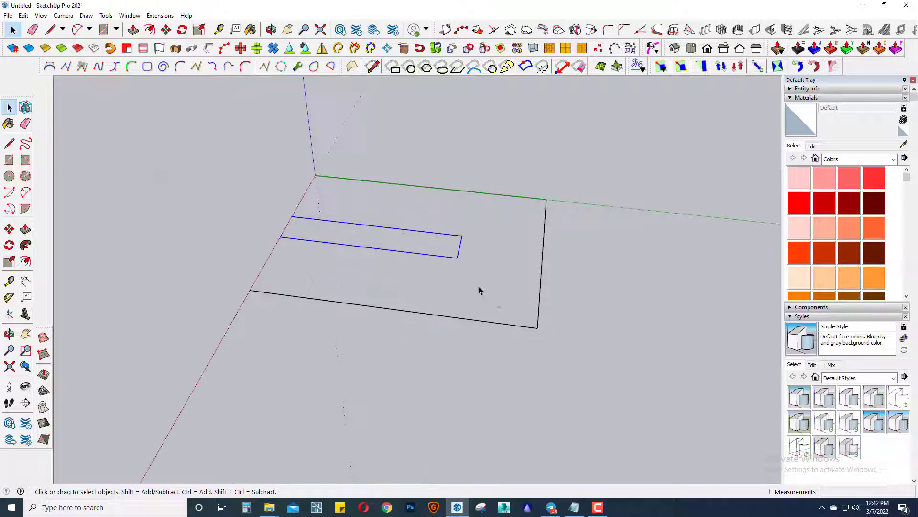
{"action": "right_click", "coordinate": [431, 257]}
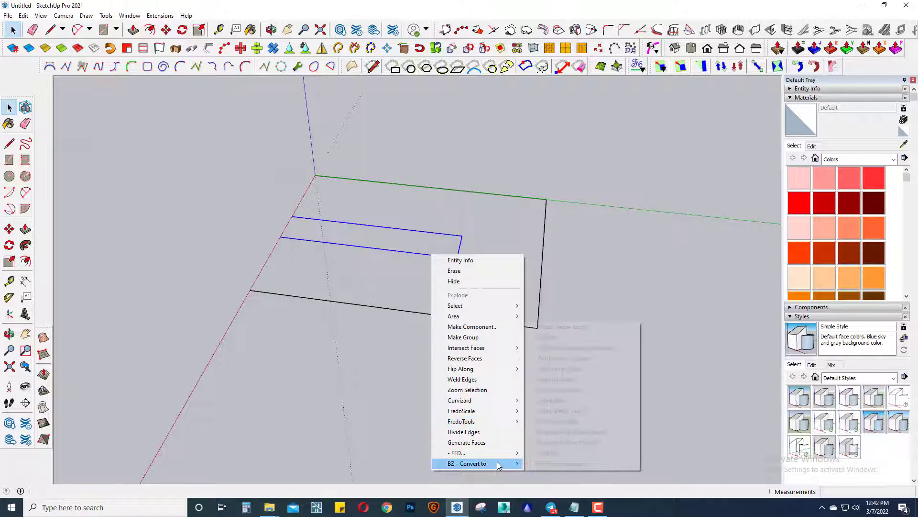
{"action": "mouse_move", "coordinate": [474, 464]}
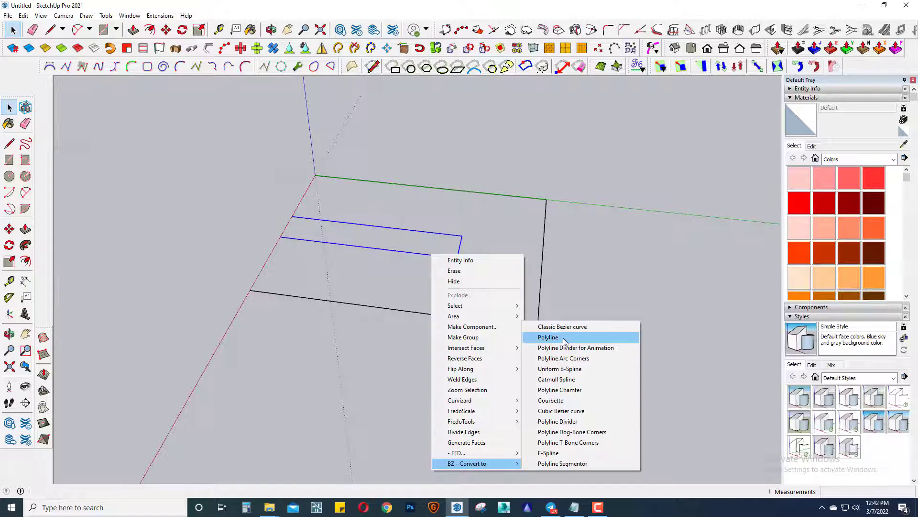
{"action": "left_click", "coordinate": [548, 337]}
{"action": "key", "text": "space"}
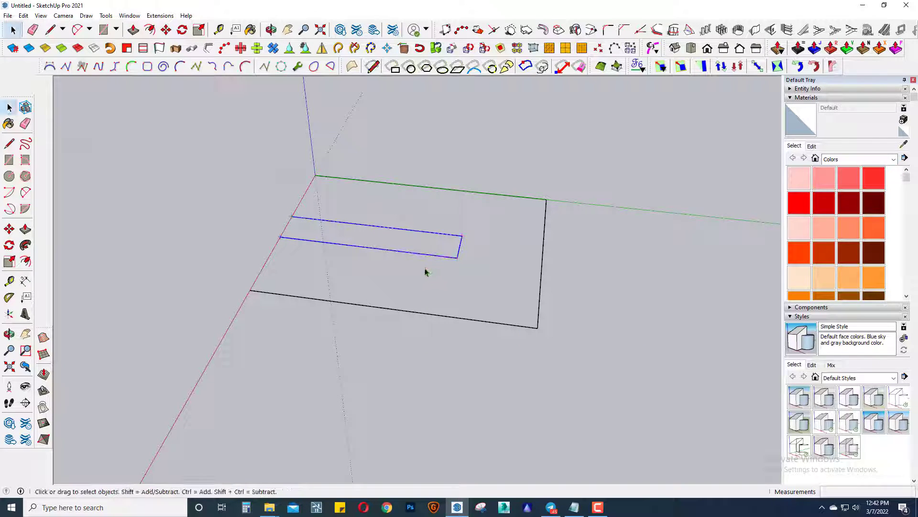
Step: Convert the rectangle's outer edges to a Polyline
{"action": "right_click", "coordinate": [409, 315]}
{"action": "mouse_move", "coordinate": [444, 305]}
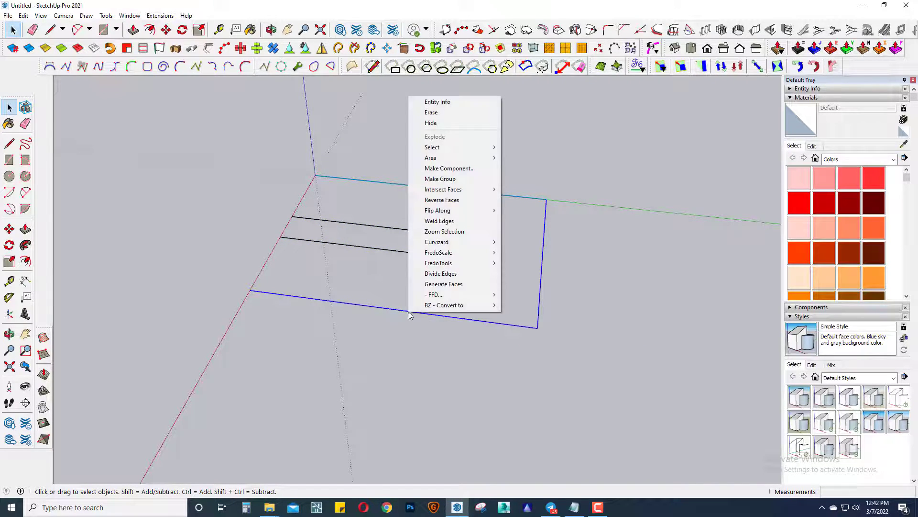
{"action": "left_click", "coordinate": [530, 322]}
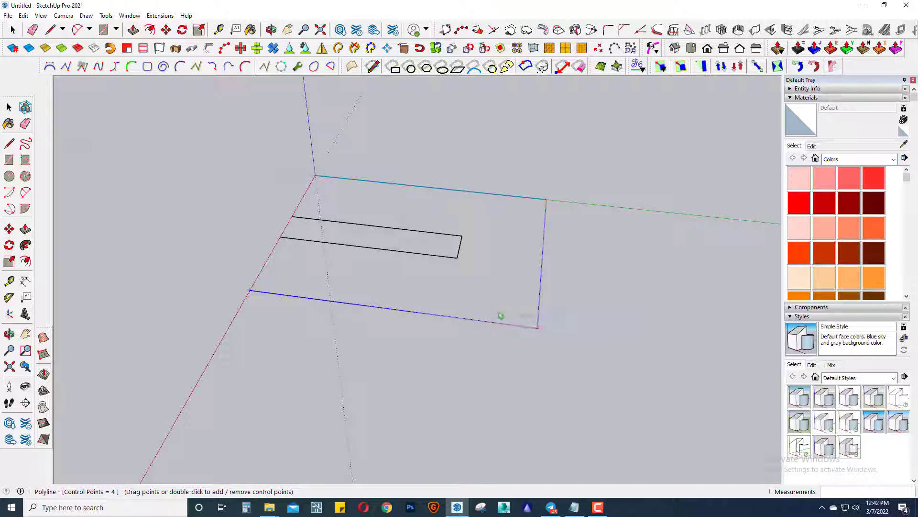
{"action": "key", "text": "space"}
{"action": "scroll", "coordinate": [447, 269], "scroll_direction": "down", "scroll_amount": 2}
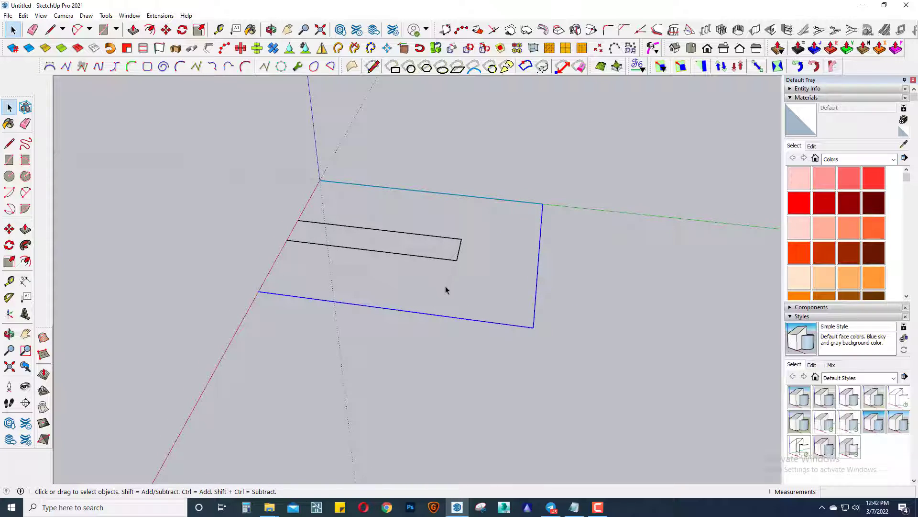
Step: Apply CurviShear to the outer Polyline with a 10' top height
{"action": "right_click", "coordinate": [378, 310]}
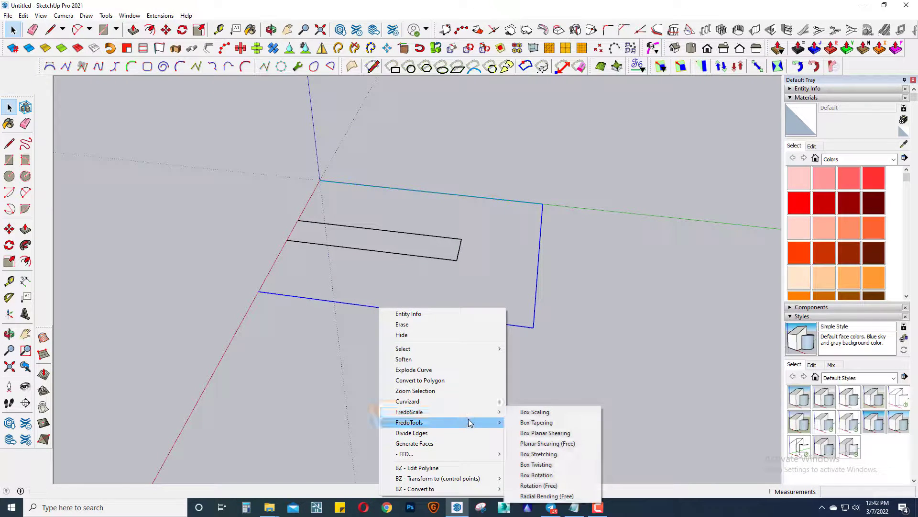
{"action": "left_click", "coordinate": [521, 422]}
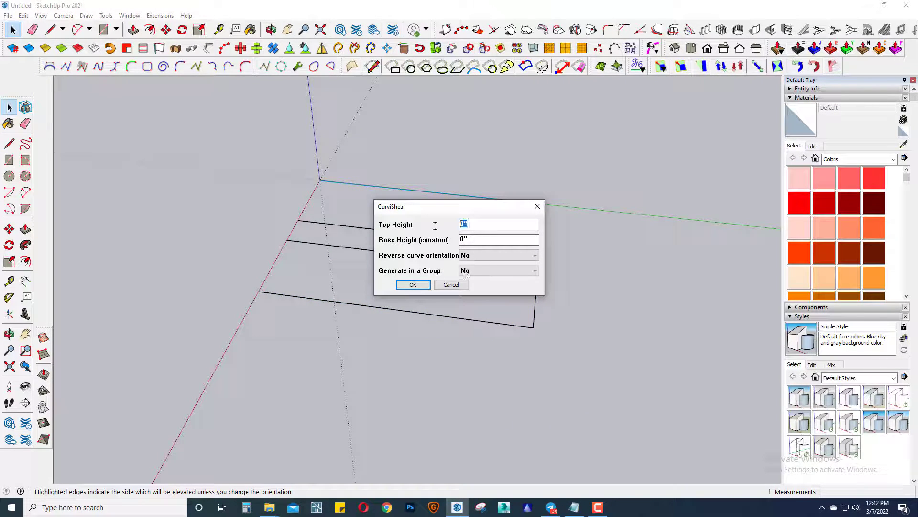
{"action": "left_click", "coordinate": [413, 285]}
{"action": "mouse_move", "coordinate": [451, 311]}
{"action": "middle_mouse_down"}
{"action": "mouse_move", "coordinate": [641, 211]}
{"action": "mouse_move", "coordinate": [525, 267]}
{"action": "middle_mouse_up"}
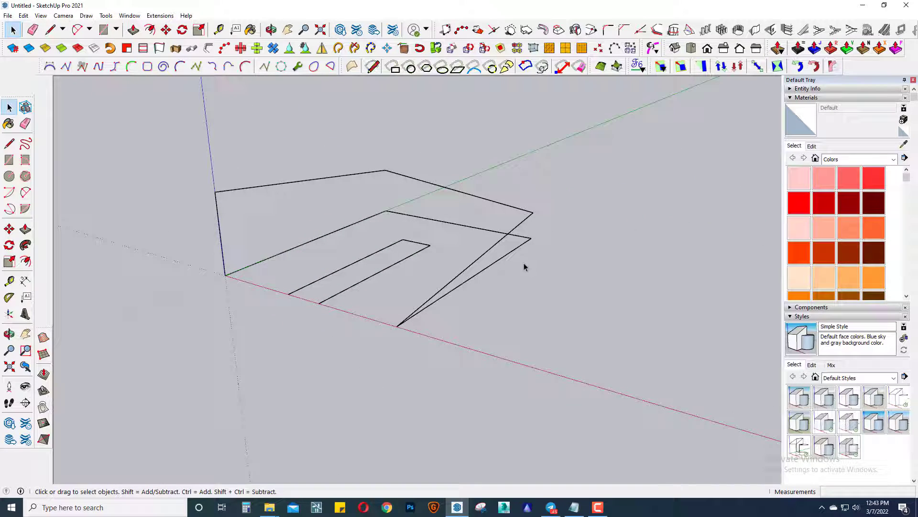
Step: Apply CurviShear to the inner slot curve with reversed orientation
{"action": "right_click", "coordinate": [326, 280]}
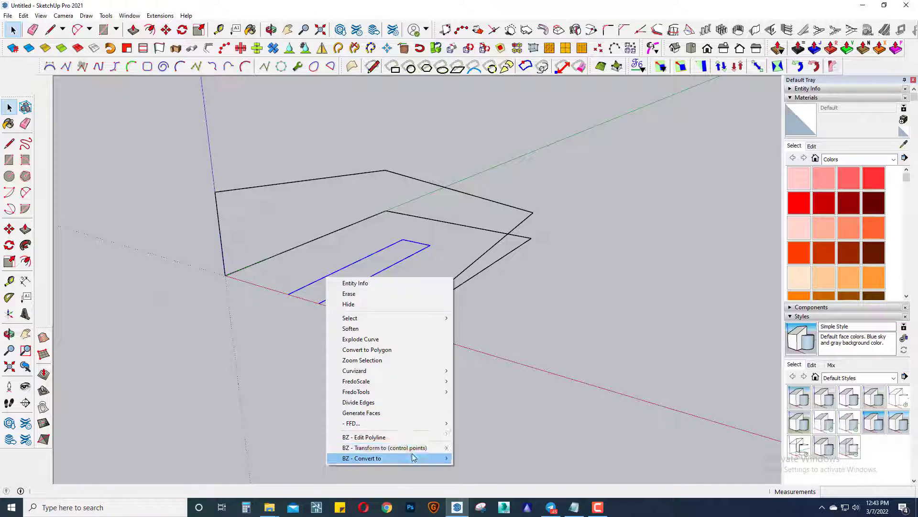
{"action": "mouse_move", "coordinate": [387, 391]}
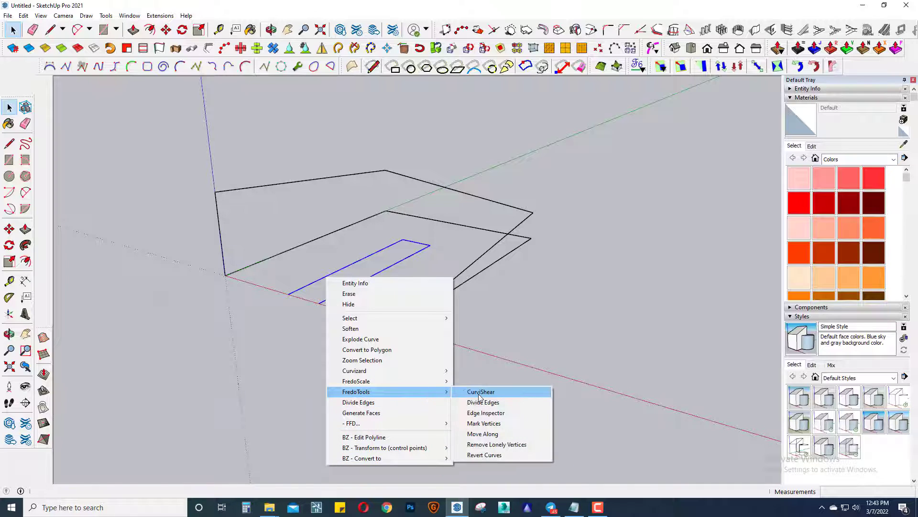
{"action": "left_click", "coordinate": [471, 394]}
{"action": "left_click", "coordinate": [479, 256]}
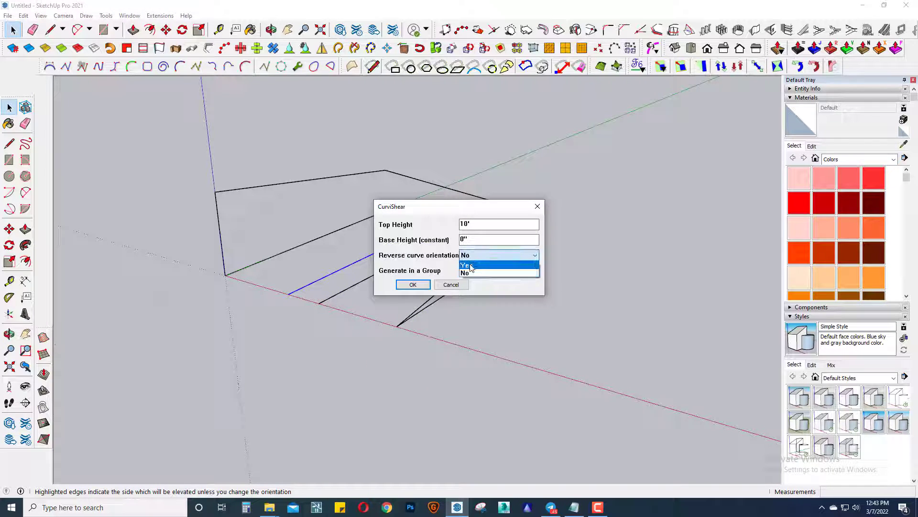
{"action": "left_click", "coordinate": [411, 284]}
{"action": "mouse_move", "coordinate": [334, 281]}
{"action": "middle_mouse_down"}
{"action": "mouse_move", "coordinate": [413, 313]}
{"action": "mouse_move", "coordinate": [527, 281]}
{"action": "mouse_move", "coordinate": [583, 333]}
{"action": "mouse_move", "coordinate": [458, 340]}
{"action": "middle_mouse_up"}
Step: Reapply CurviShear to the inner curve with orientation not reversed, then inspect the slope
{"action": "right_click", "coordinate": [473, 343]}
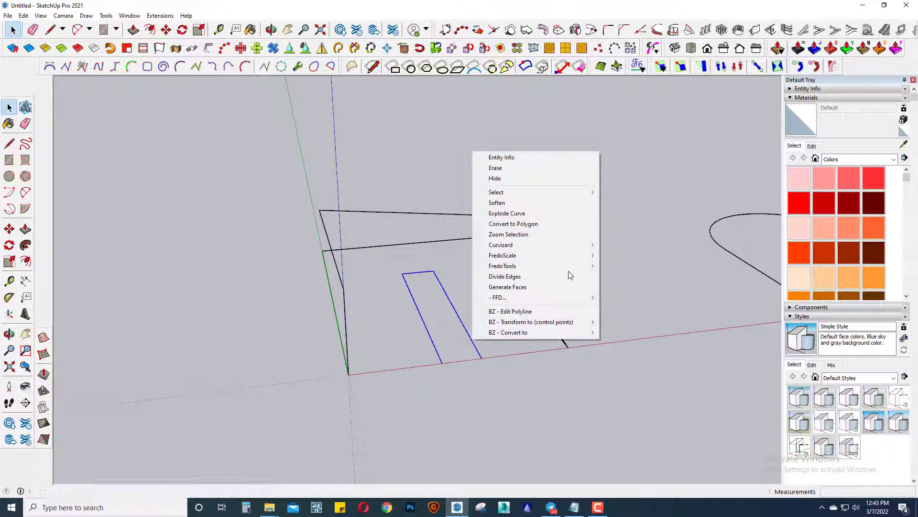
{"action": "mouse_move", "coordinate": [502, 256]}
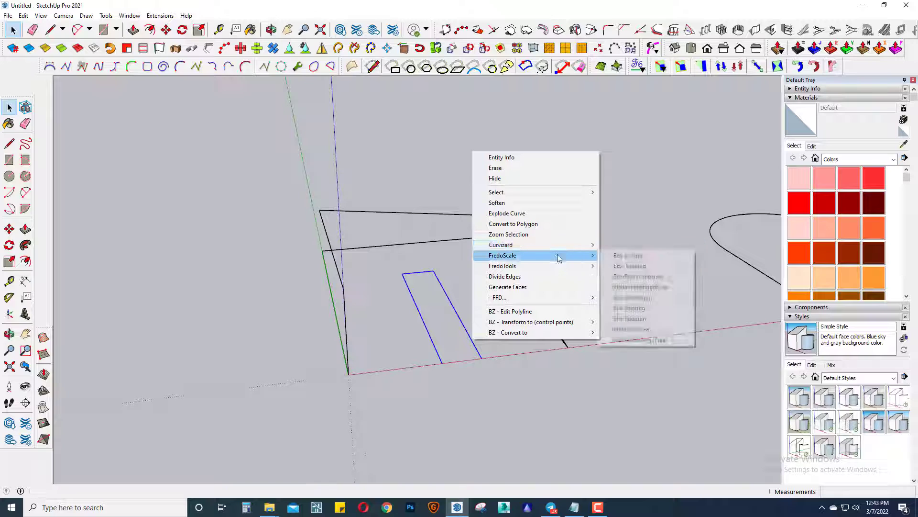
{"action": "left_click", "coordinate": [612, 267]}
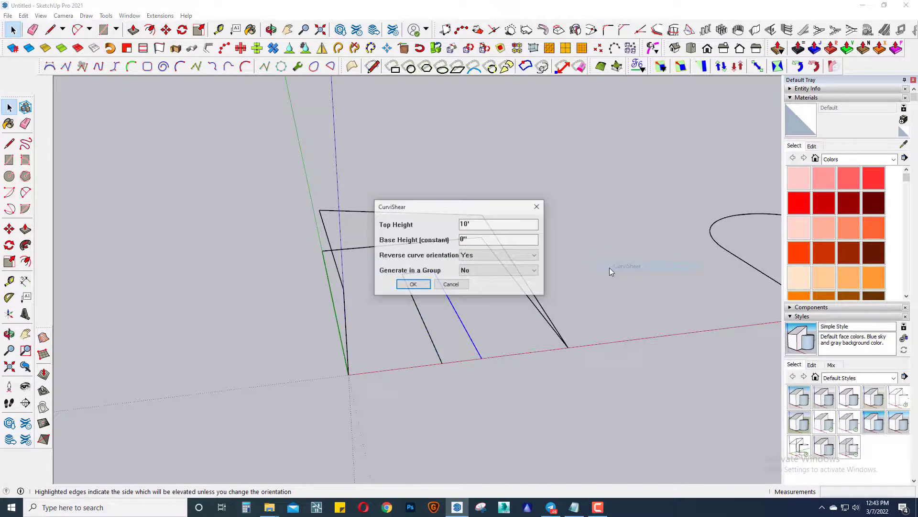
{"action": "left_click", "coordinate": [473, 255]}
{"action": "left_click", "coordinate": [472, 273]}
{"action": "left_click", "coordinate": [413, 284]}
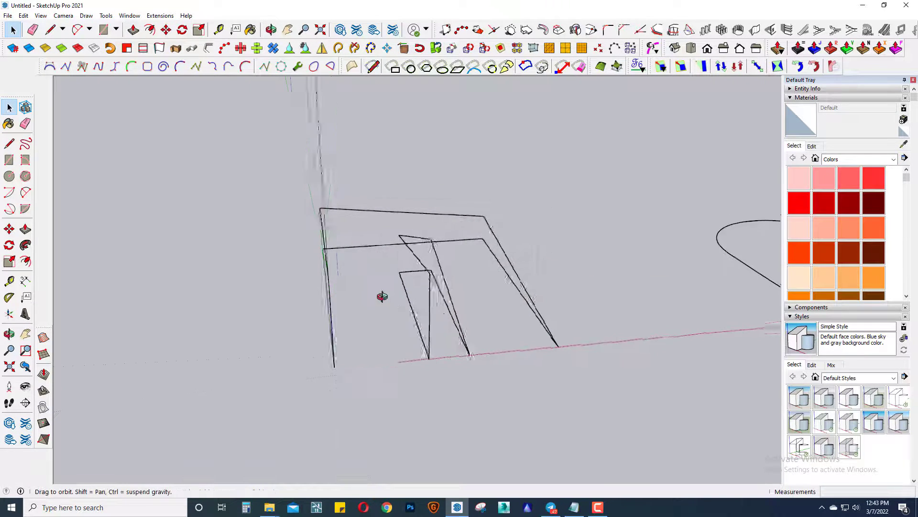
{"action": "mouse_move", "coordinate": [381, 296]}
{"action": "middle_mouse_down"}
{"action": "mouse_move", "coordinate": [308, 259]}
{"action": "mouse_move", "coordinate": [298, 276]}
{"action": "middle_mouse_up"}
{"action": "left_click_drag", "start_coordinate": [317, 279], "coordinate": [292, 315]}
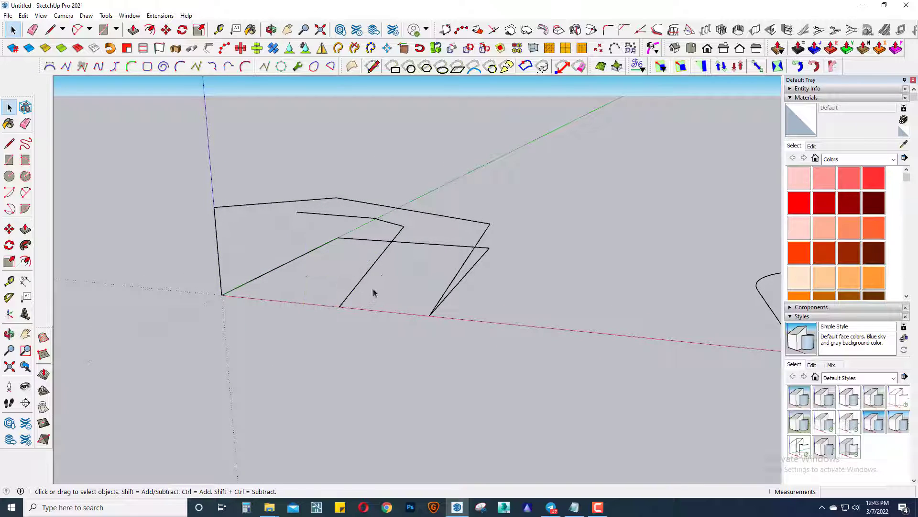
{"action": "mouse_move", "coordinate": [328, 248]}
{"action": "middle_mouse_down"}
{"action": "mouse_move", "coordinate": [396, 285]}
{"action": "mouse_move", "coordinate": [291, 297]}
{"action": "middle_mouse_up"}
{"action": "mouse_move", "coordinate": [372, 334]}
{"action": "middle_mouse_down"}
{"action": "mouse_move", "coordinate": [554, 323]}
{"action": "mouse_move", "coordinate": [345, 389]}
{"action": "mouse_move", "coordinate": [301, 296]}
{"action": "middle_mouse_up"}
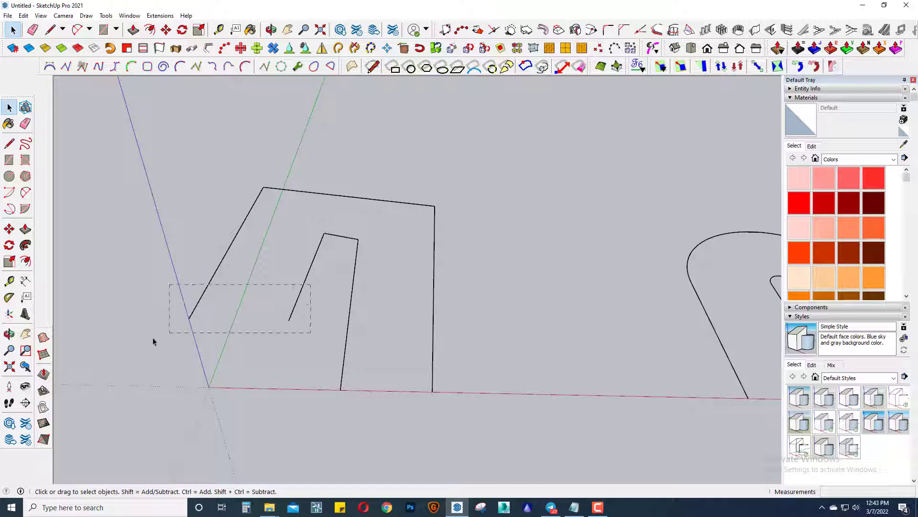
Step: Build a Sandbox From Contours surface from the outline and erase its inner faces
{"action": "left_click_drag", "start_coordinate": [153, 341], "coordinate": [153, 341]}
{"action": "mouse_move", "coordinate": [352, 293]}
{"action": "middle_mouse_down"}
{"action": "mouse_move", "coordinate": [293, 225]}
{"action": "mouse_move", "coordinate": [176, 330]}
{"action": "middle_mouse_up"}
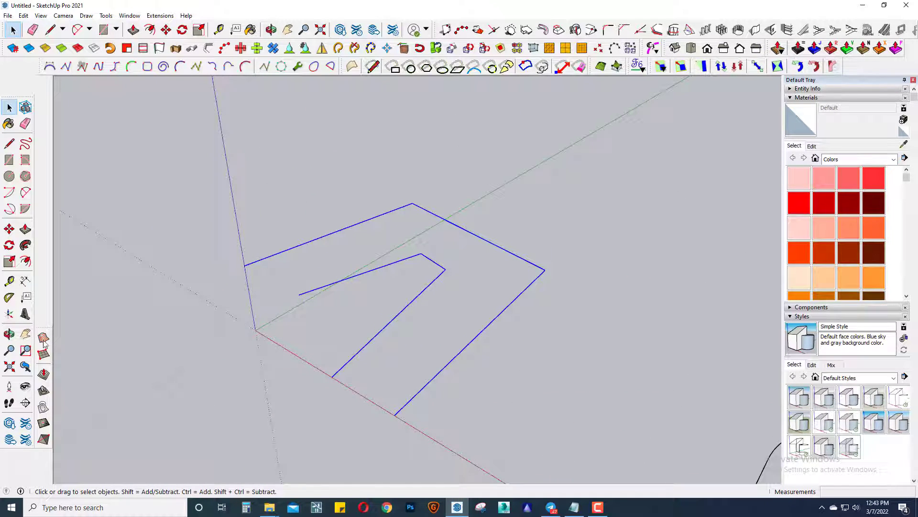
{"action": "left_click", "coordinate": [43, 339]}
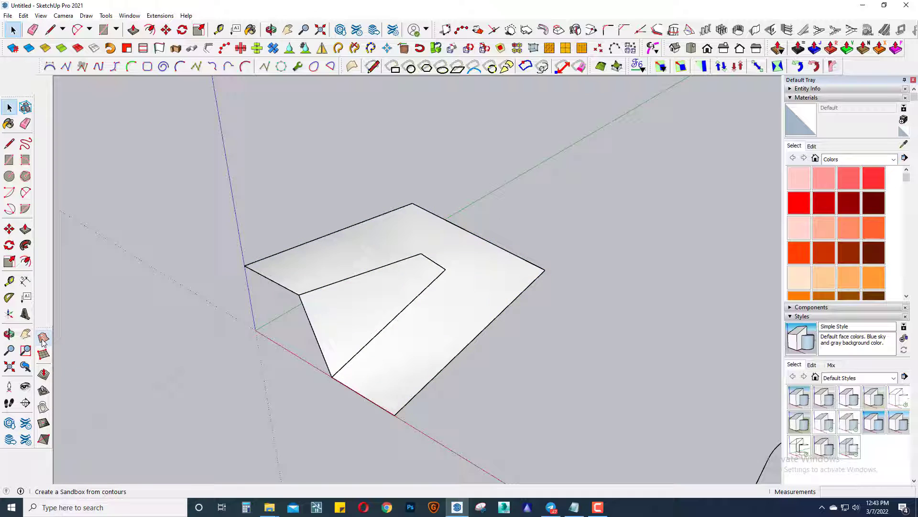
{"action": "double_click", "coordinate": [332, 322]}
{"action": "key", "text": "e"}
{"action": "left_click", "coordinate": [310, 328]}
{"action": "left_click_drag", "start_coordinate": [349, 322], "coordinate": [406, 297]}
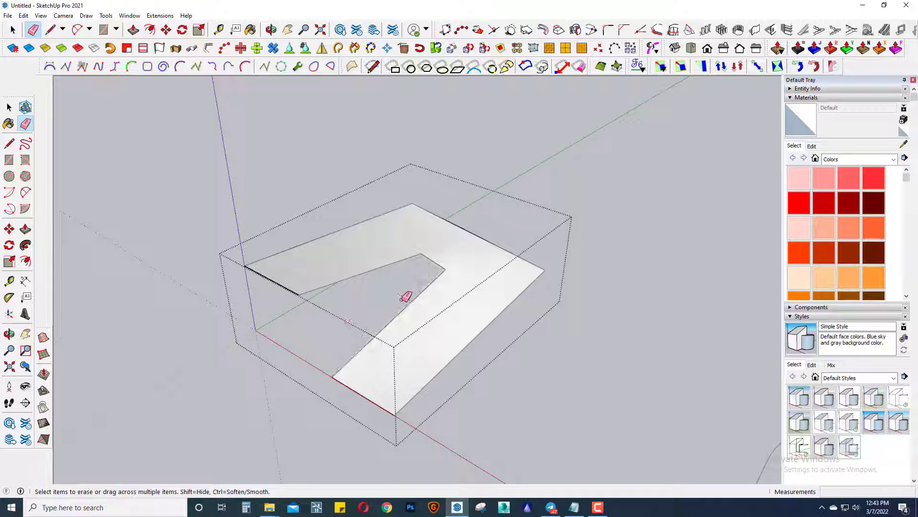
{"action": "key", "text": "space"}
Step: Thicken the ramp surface 6" with JointPushPull
{"action": "middle_click_drag", "start_coordinate": [431, 302], "coordinate": [599, 209]}
{"action": "mouse_move", "coordinate": [338, 291]}
{"action": "middle_mouse_down"}
{"action": "mouse_move", "coordinate": [385, 276]}
{"action": "mouse_move", "coordinate": [629, 258]}
{"action": "mouse_move", "coordinate": [475, 279]}
{"action": "mouse_move", "coordinate": [598, 276]}
{"action": "middle_mouse_up"}
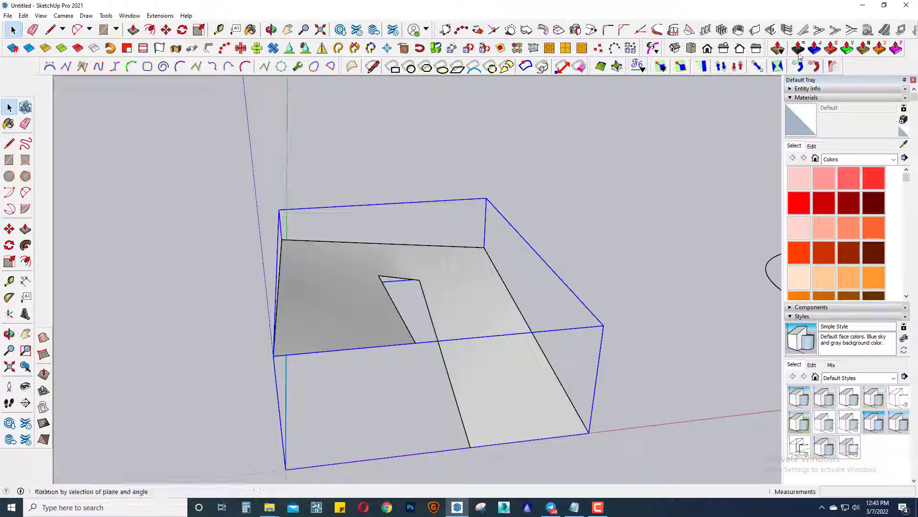
{"action": "left_click", "coordinate": [351, 337]}
{"action": "type", "text": "6"}
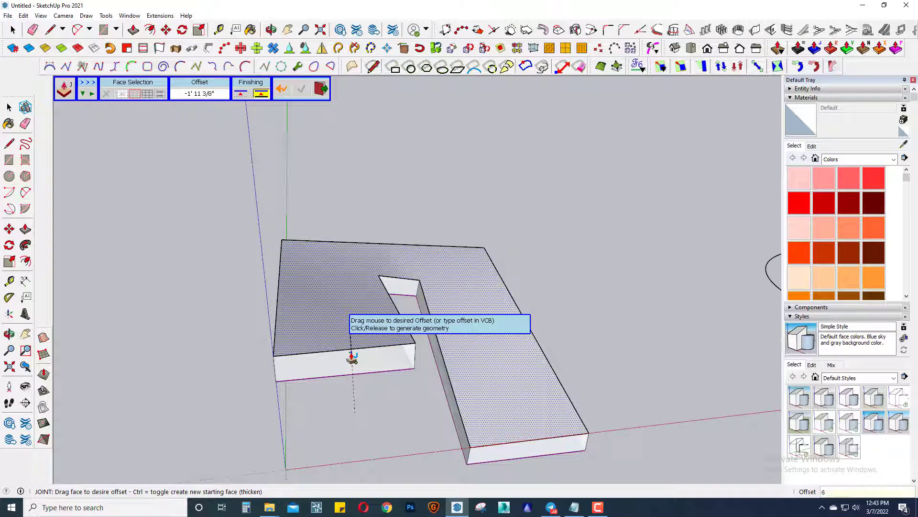
{"action": "key", "text": "Return"}
{"action": "key", "text": "space"}
Step: Paint the slab with Polished Concrete Old from Asphalt and Concrete
{"action": "middle_click_drag", "start_coordinate": [381, 308], "coordinate": [415, 287]}
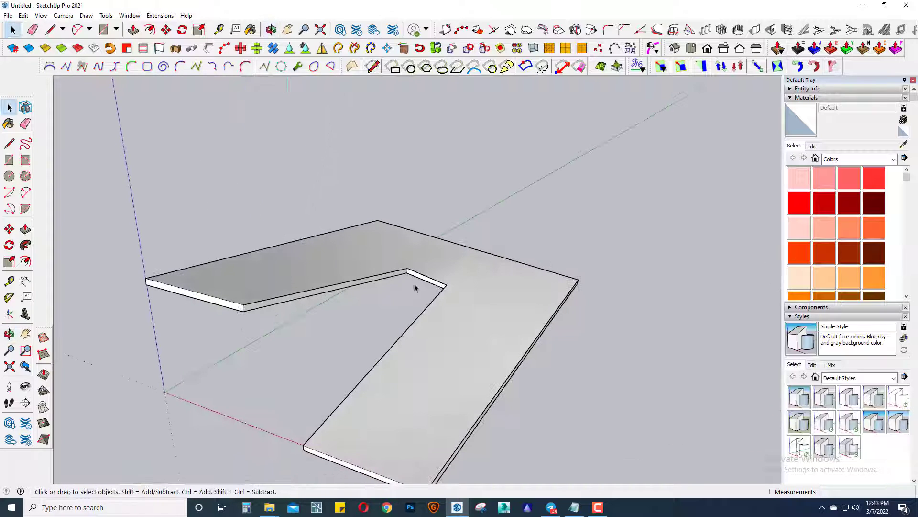
{"action": "left_click", "coordinate": [876, 159]}
{"action": "left_click", "coordinate": [851, 167]}
{"action": "left_click", "coordinate": [873, 203]}
Step: Finish painting the slab, then draw a rectangle from the origin under the ramp
{"action": "left_click", "coordinate": [302, 268]}
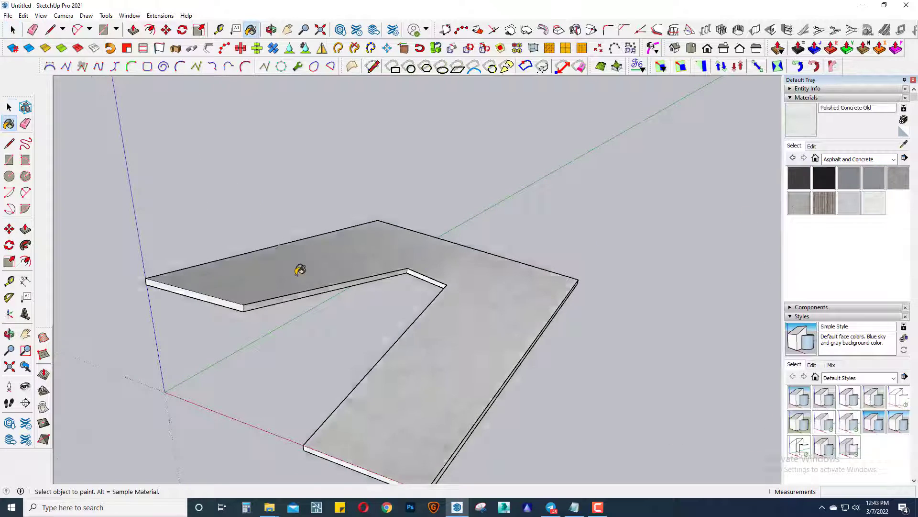
{"action": "mouse_move", "coordinate": [301, 269]}
{"action": "middle_mouse_down"}
{"action": "mouse_move", "coordinate": [408, 232]}
{"action": "mouse_move", "coordinate": [682, 250]}
{"action": "mouse_move", "coordinate": [608, 180]}
{"action": "mouse_move", "coordinate": [123, 349]}
{"action": "mouse_move", "coordinate": [222, 278]}
{"action": "mouse_move", "coordinate": [430, 287]}
{"action": "middle_mouse_up"}
{"action": "key", "text": "r"}
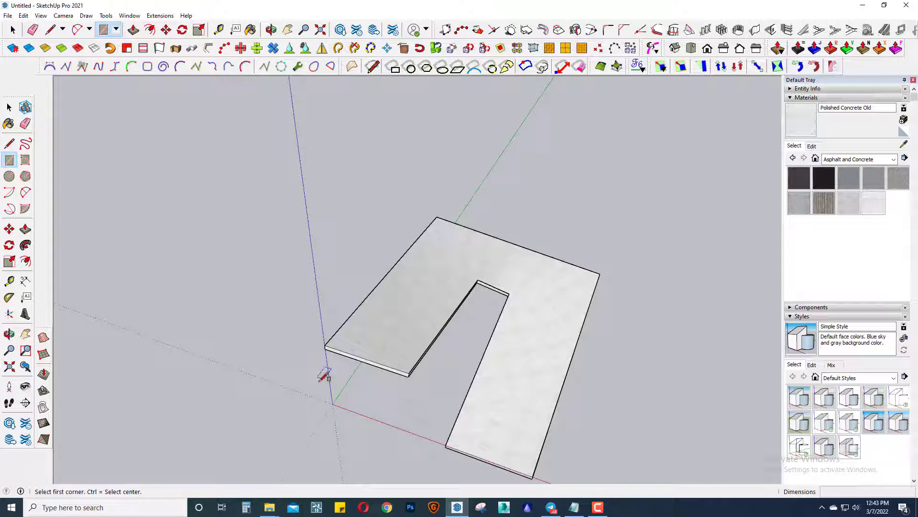
{"action": "left_click", "coordinate": [333, 403]}
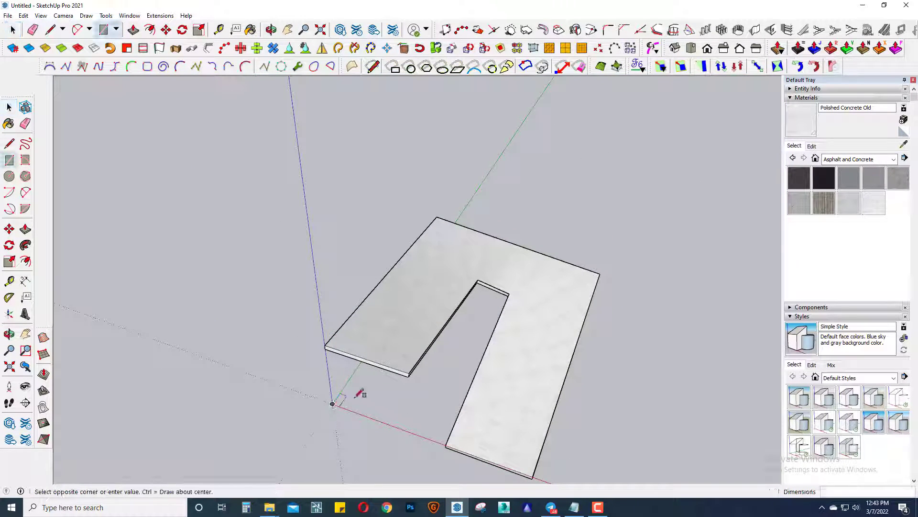
{"action": "left_click", "coordinate": [615, 316]}
{"action": "key", "text": "space"}
Step: Scale the base rectangle along the red axis to fit the ramp
{"action": "mouse_move", "coordinate": [615, 322]}
{"action": "middle_mouse_down"}
{"action": "mouse_move", "coordinate": [584, 365]}
{"action": "mouse_move", "coordinate": [585, 430]}
{"action": "middle_mouse_up"}
{"action": "left_click", "coordinate": [584, 432]}
{"action": "key", "text": "s"}
{"action": "left_click_drag", "start_coordinate": [548, 429], "coordinate": [478, 475]}
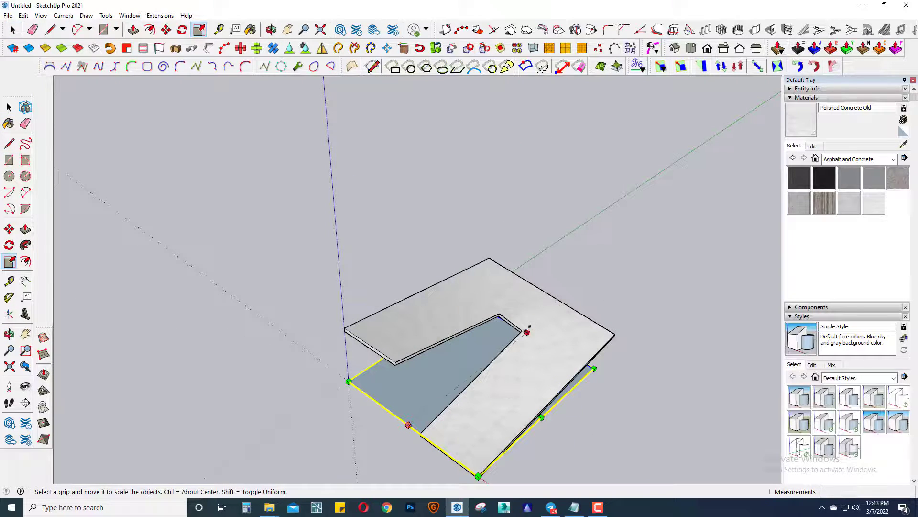
Step: Fit the rectangle along the green axis and offset its border 9" inward
{"action": "left_click", "coordinate": [597, 338]}
{"action": "key", "text": "f"}
{"action": "left_click", "coordinate": [341, 369]}
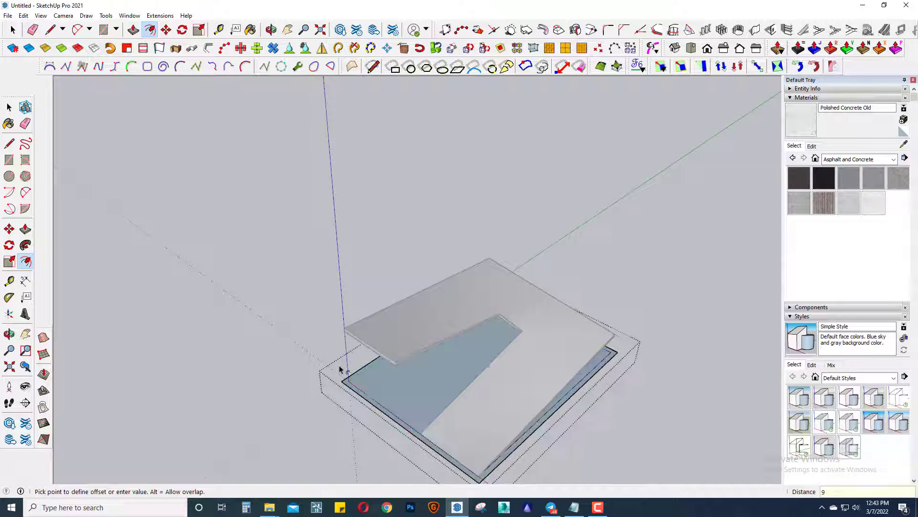
{"action": "key", "text": "space"}
Step: Push/Pull the outer ring up into walls and adjust the wall top height
{"action": "key", "text": "p"}
{"action": "left_click", "coordinate": [368, 400]}
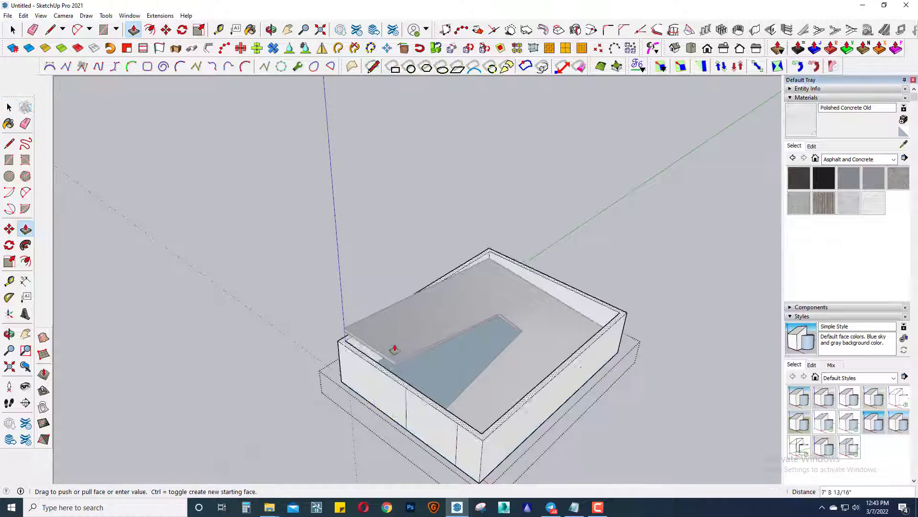
{"action": "left_click", "coordinate": [407, 368]}
{"action": "scroll", "coordinate": [402, 372], "scroll_direction": "up", "scroll_amount": 3}
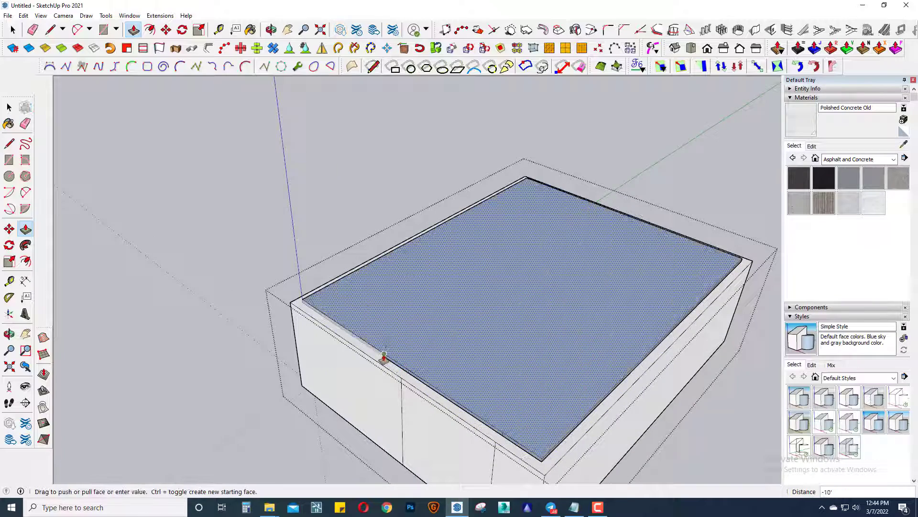
{"action": "scroll", "coordinate": [335, 335], "scroll_direction": "up", "scroll_amount": 2}
{"action": "left_click", "coordinate": [296, 302]}
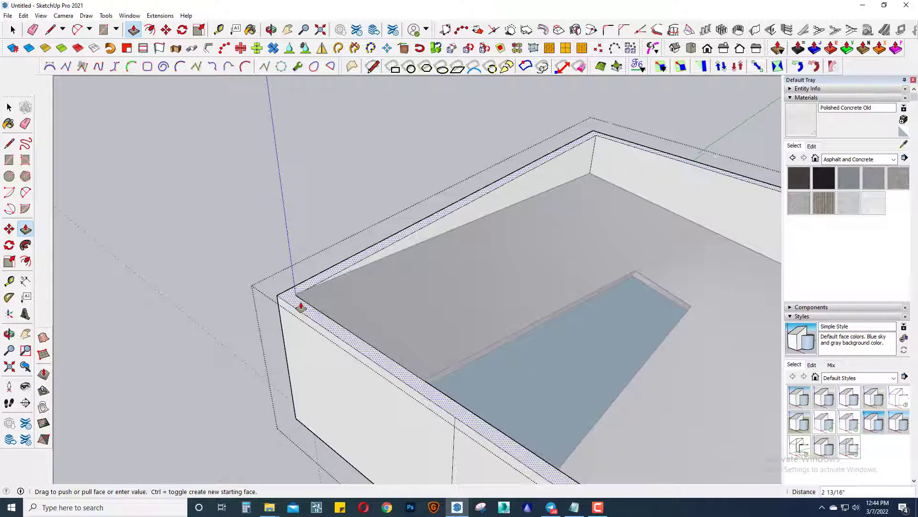
{"action": "key", "text": "space"}
{"action": "scroll", "coordinate": [558, 311], "scroll_direction": "down", "scroll_amount": 3}
{"action": "scroll", "coordinate": [537, 354], "scroll_direction": "down", "scroll_amount": 2}
{"action": "left_click", "coordinate": [520, 343]}
Step: Orbit around the walled box and select it entirely
{"action": "double_click", "coordinate": [519, 343]}
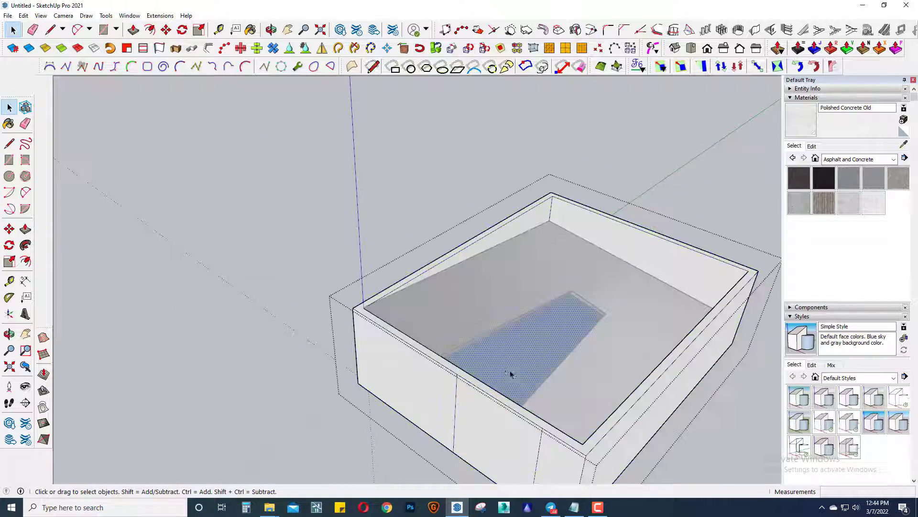
{"action": "middle_click_drag", "start_coordinate": [510, 370], "coordinate": [296, 277]}
{"action": "scroll", "coordinate": [424, 274], "scroll_direction": "up", "scroll_amount": 5}
{"action": "scroll", "coordinate": [195, 314], "scroll_direction": "down", "scroll_amount": 3}
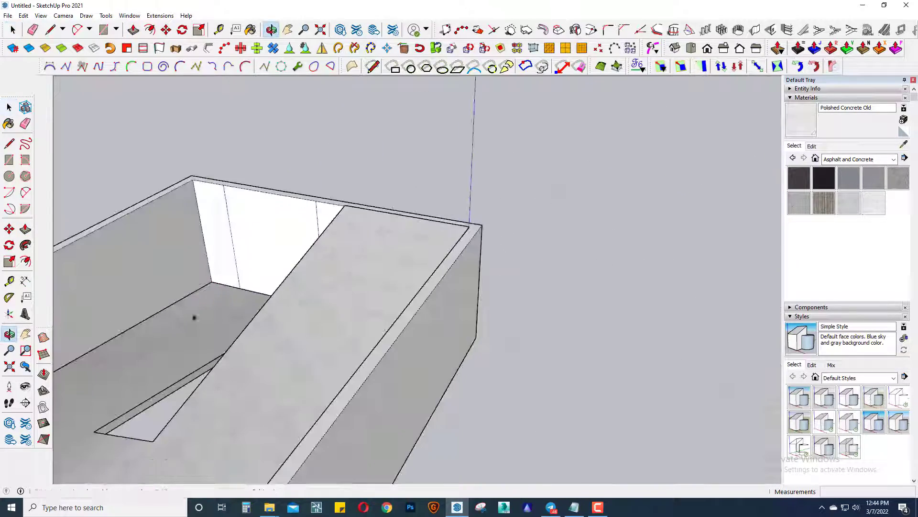
{"action": "middle_click_drag", "start_coordinate": [194, 313], "coordinate": [638, 187]}
{"action": "scroll", "coordinate": [612, 258], "scroll_direction": "down", "scroll_amount": 2}
{"action": "scroll", "coordinate": [365, 275], "scroll_direction": "up", "scroll_amount": 5}
{"action": "triple_click", "coordinate": [318, 311]}
{"action": "scroll", "coordinate": [317, 311], "scroll_direction": "down", "scroll_amount": 2}
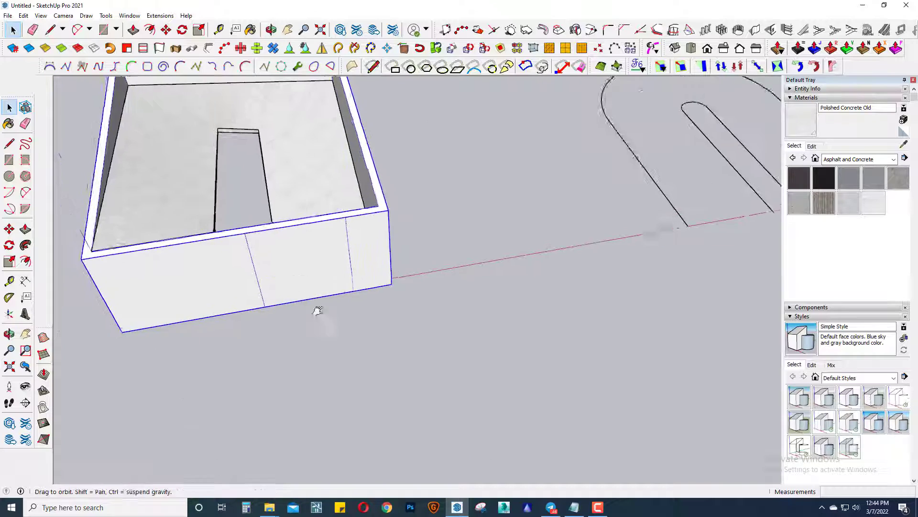
{"action": "middle_click_drag", "start_coordinate": [317, 311], "coordinate": [283, 263]}
{"action": "scroll", "coordinate": [322, 312], "scroll_direction": "down", "scroll_amount": 2}
Step: Copy the walled box along the red axis over the U outline
{"action": "key", "text": "m"}
{"action": "left_click", "coordinate": [309, 308]}
{"action": "key", "text": "ctrl"}
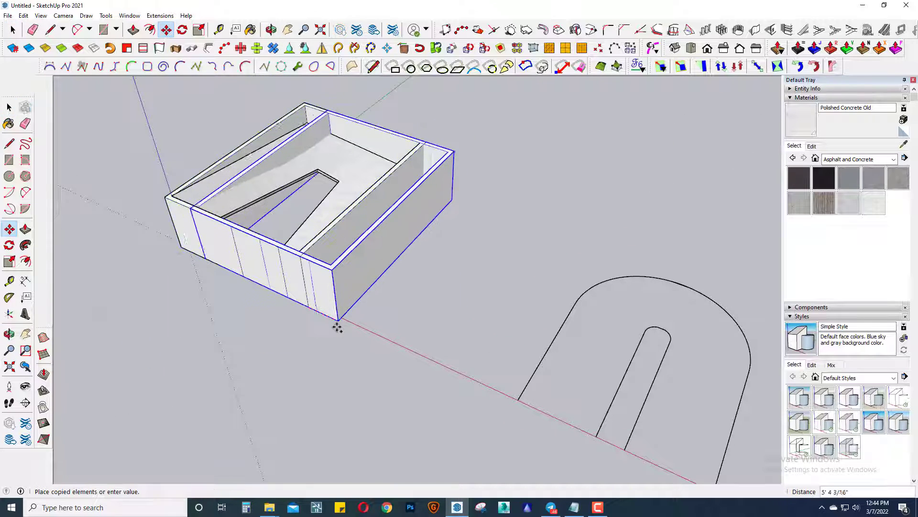
{"action": "scroll", "coordinate": [291, 266], "scroll_direction": "down", "scroll_amount": 2}
{"action": "scroll", "coordinate": [426, 332], "scroll_direction": "up", "scroll_amount": 3}
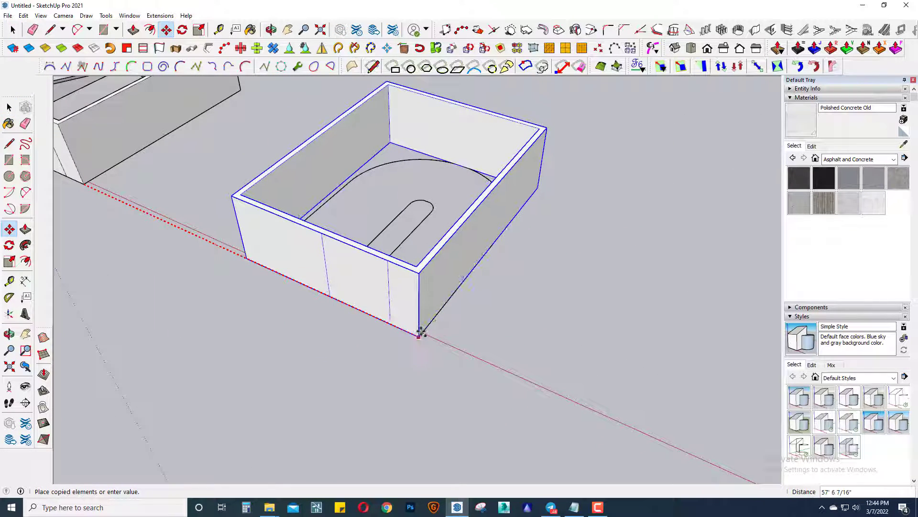
{"action": "left_click", "coordinate": [419, 331]}
Step: Orbit to bring the U-shaped outline into full view
{"action": "mouse_move", "coordinate": [420, 332]}
{"action": "middle_mouse_down"}
{"action": "mouse_move", "coordinate": [487, 207]}
{"action": "mouse_move", "coordinate": [507, 230]}
{"action": "mouse_move", "coordinate": [482, 261]}
{"action": "middle_mouse_up"}
{"action": "left_click", "coordinate": [506, 230]}
{"action": "key", "text": "space"}
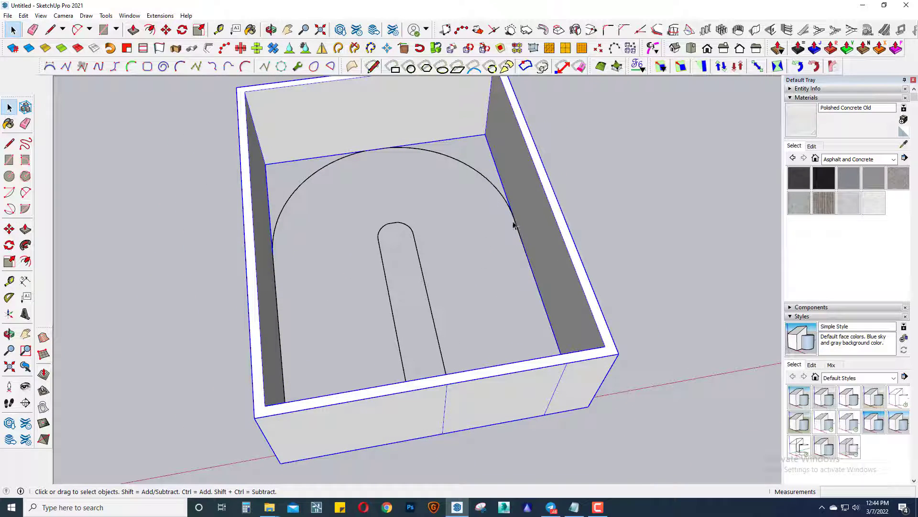
{"action": "mouse_move", "coordinate": [513, 225]}
{"action": "middle_mouse_down"}
{"action": "mouse_move", "coordinate": [318, 213]}
{"action": "mouse_move", "coordinate": [395, 304]}
{"action": "middle_mouse_up"}
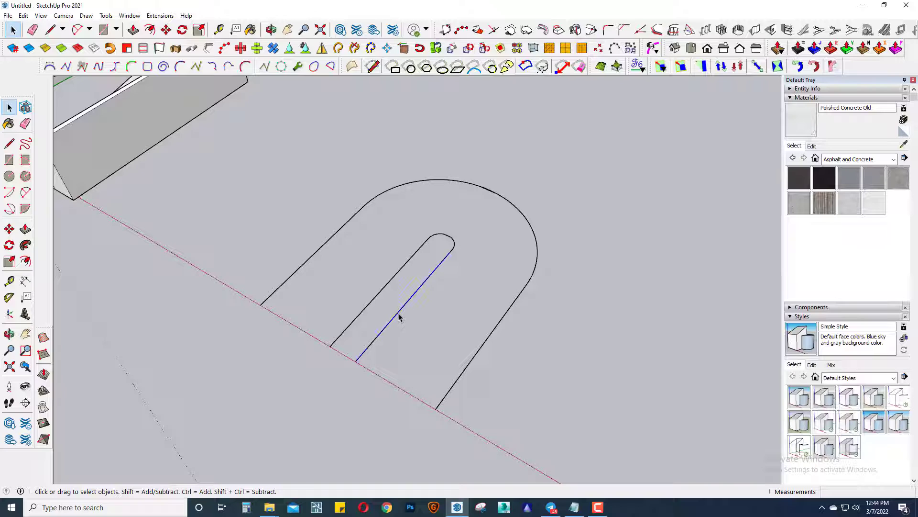
Step: Convert the inner U curve to a polyline with BZ - Convert to Polyline
{"action": "right_click", "coordinate": [399, 316]}
{"action": "mouse_move", "coordinate": [435, 306]}
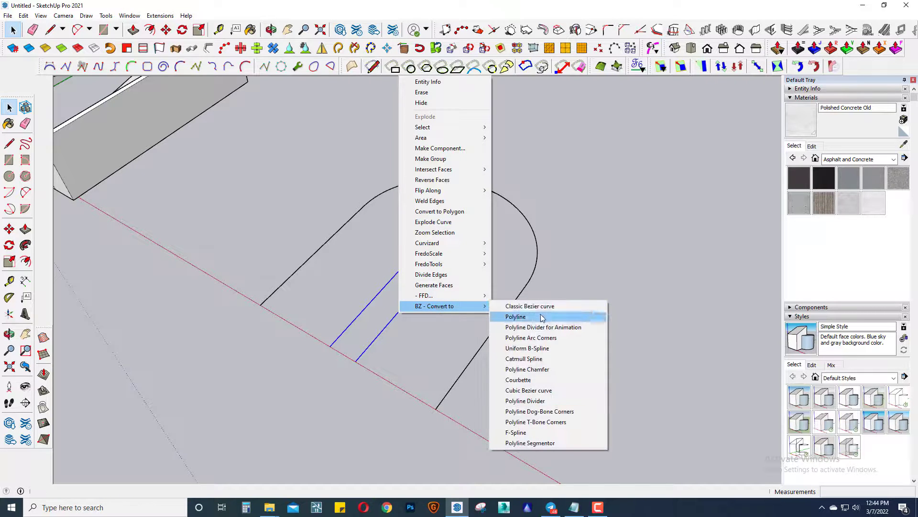
{"action": "left_click", "coordinate": [517, 313]}
{"action": "key", "text": "space"}
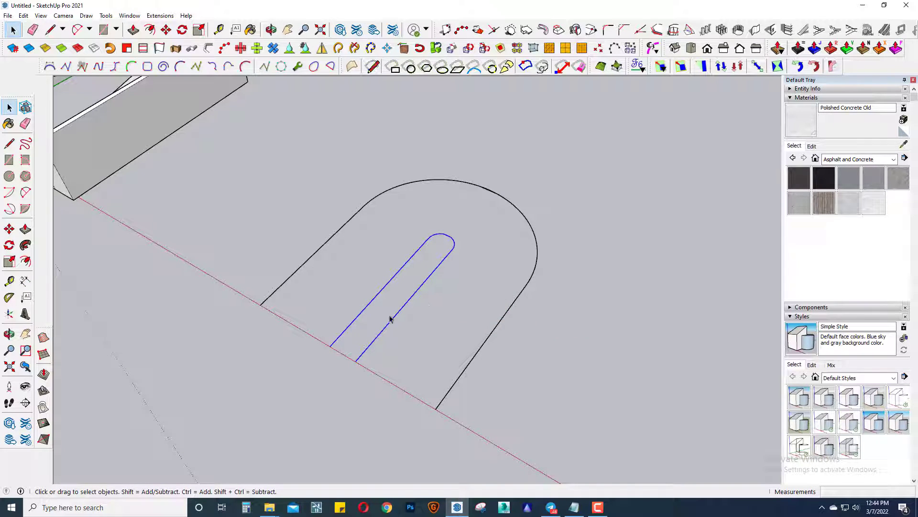
Step: Convert the outer U curve to a polyline, then browse the Curvizard and FredoTools options
{"action": "right_click", "coordinate": [493, 334]}
{"action": "left_click", "coordinate": [607, 336]}
{"action": "middle_click_drag", "start_coordinate": [488, 345], "coordinate": [523, 302]}
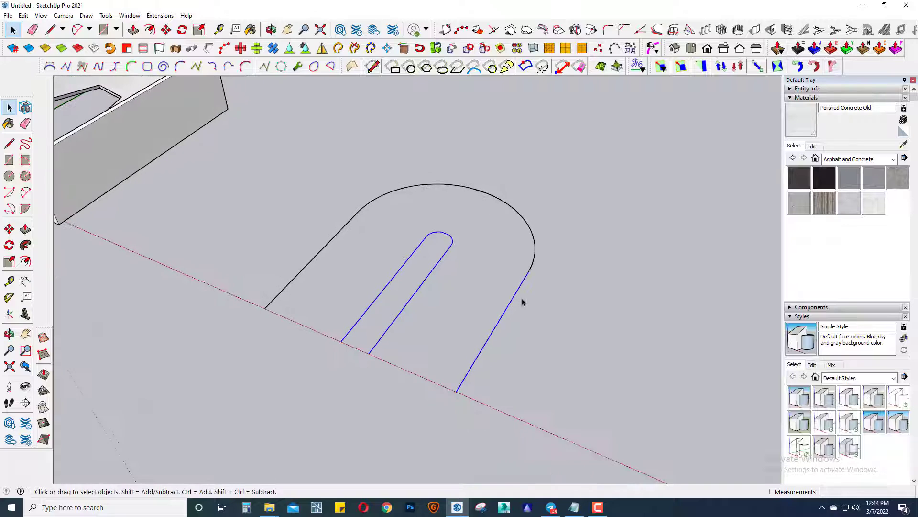
{"action": "right_click", "coordinate": [522, 291]}
{"action": "mouse_move", "coordinate": [556, 278]}
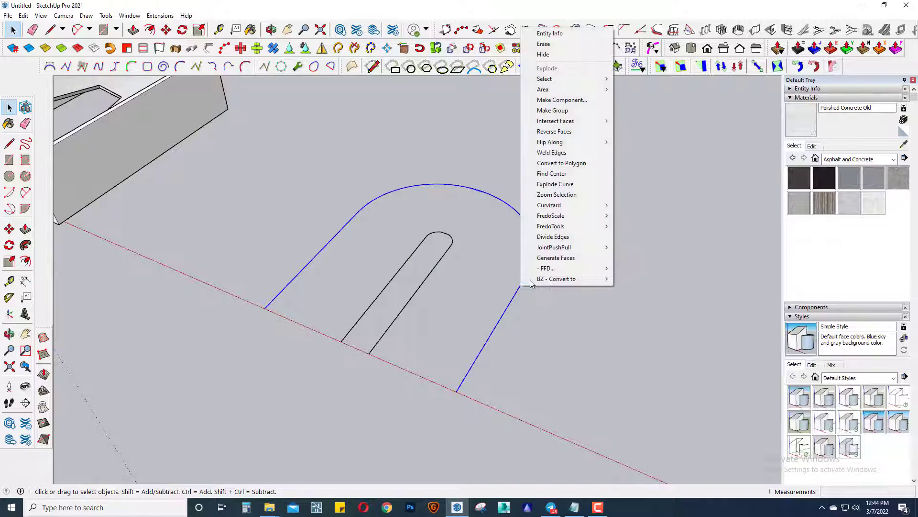
{"action": "left_click", "coordinate": [618, 289]}
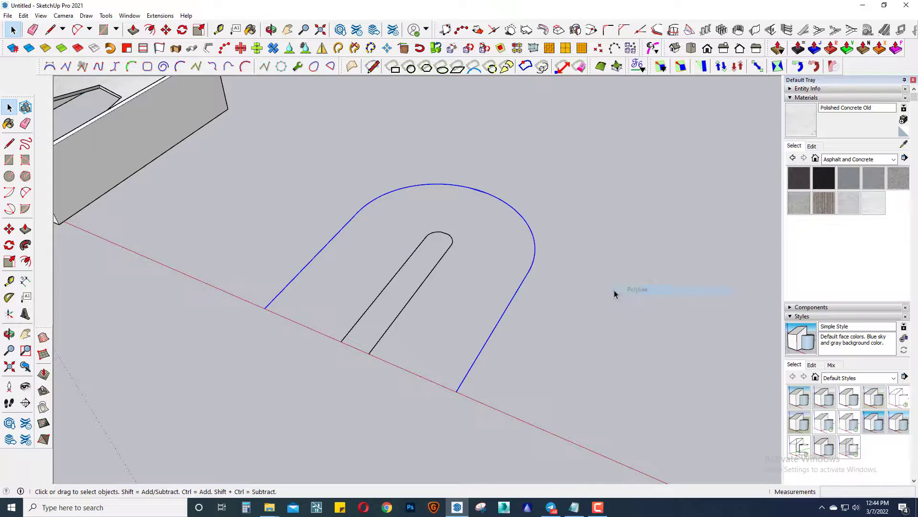
{"action": "right_click", "coordinate": [511, 306]}
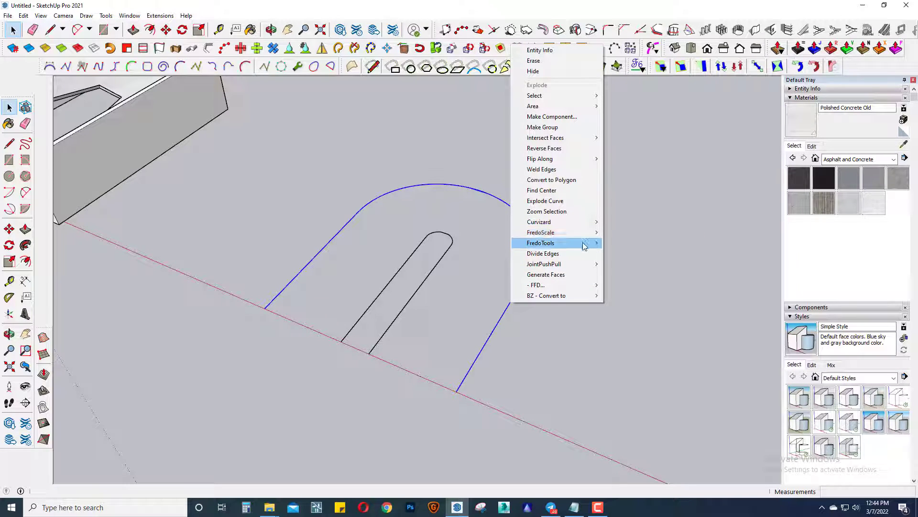
{"action": "mouse_move", "coordinate": [541, 242]}
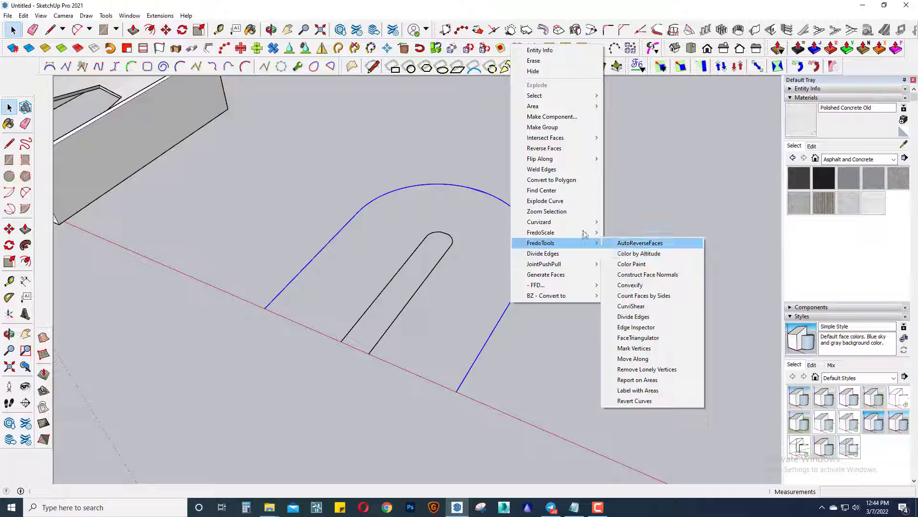
{"action": "left_click", "coordinate": [572, 182]}
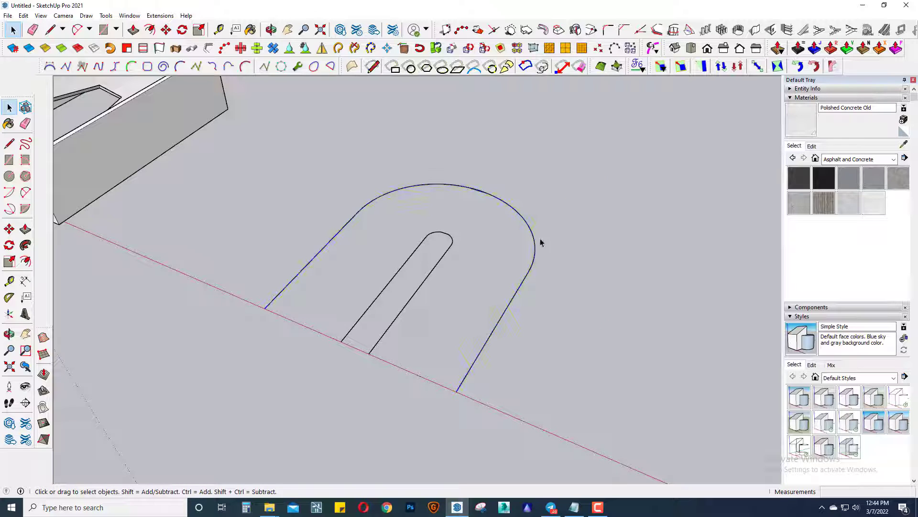
Step: Zoom in and erase the stray doubled edge on the outer arc
{"action": "scroll", "coordinate": [478, 192], "scroll_direction": "up", "scroll_amount": 2}
{"action": "scroll", "coordinate": [478, 191], "scroll_direction": "up", "scroll_amount": 2}
{"action": "scroll", "coordinate": [477, 191], "scroll_direction": "up", "scroll_amount": 2}
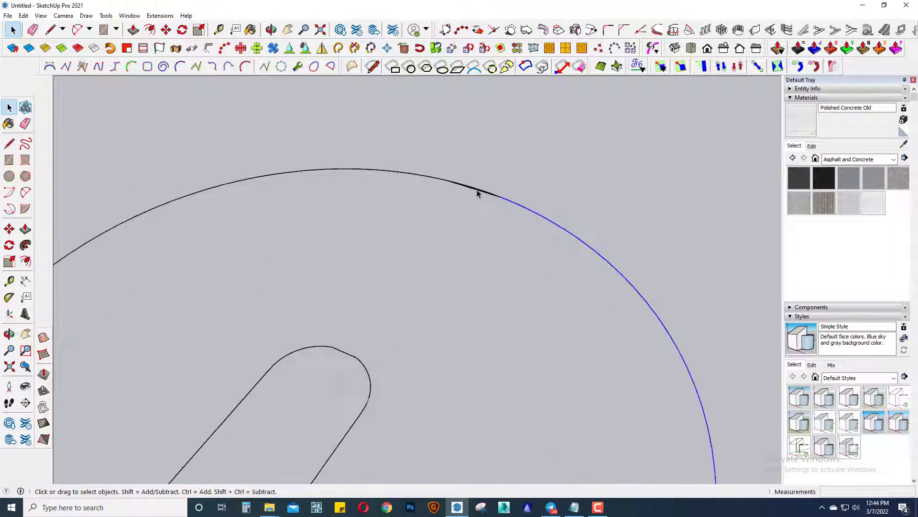
{"action": "scroll", "coordinate": [478, 191], "scroll_direction": "up", "scroll_amount": 2}
{"action": "scroll", "coordinate": [477, 192], "scroll_direction": "up", "scroll_amount": 2}
{"action": "scroll", "coordinate": [478, 191], "scroll_direction": "up", "scroll_amount": 2}
{"action": "key", "text": "e"}
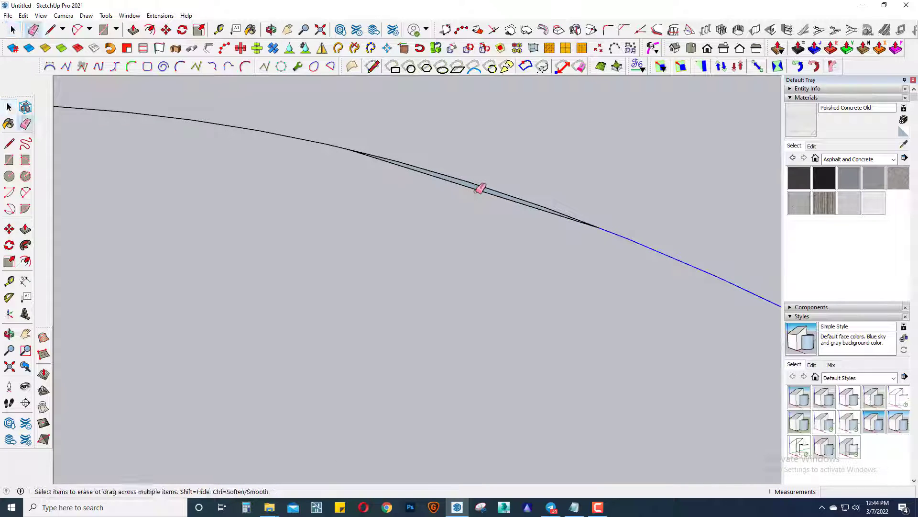
{"action": "left_click", "coordinate": [481, 189]}
{"action": "key", "text": "space"}
Step: Rebuild the whole outer U curve as a 55-point polyline
{"action": "right_click", "coordinate": [492, 191]}
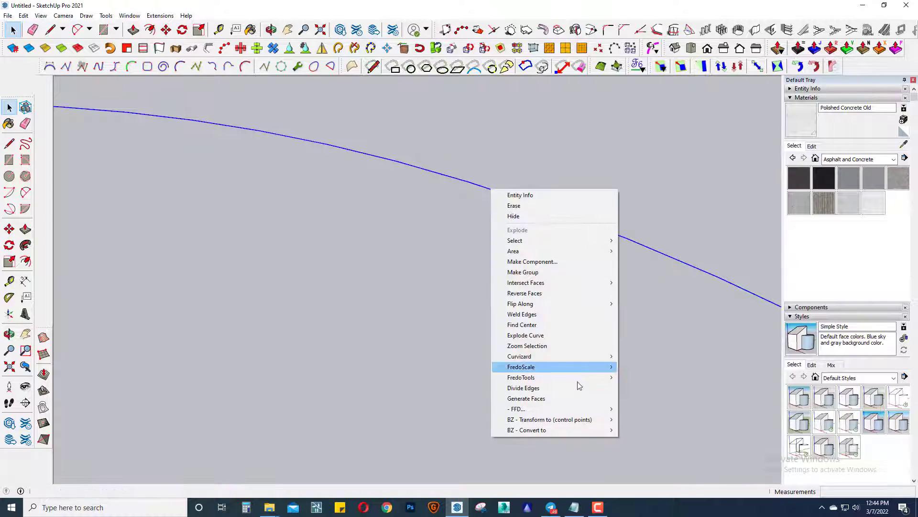
{"action": "left_click", "coordinate": [415, 213]}
{"action": "key", "text": "z"}
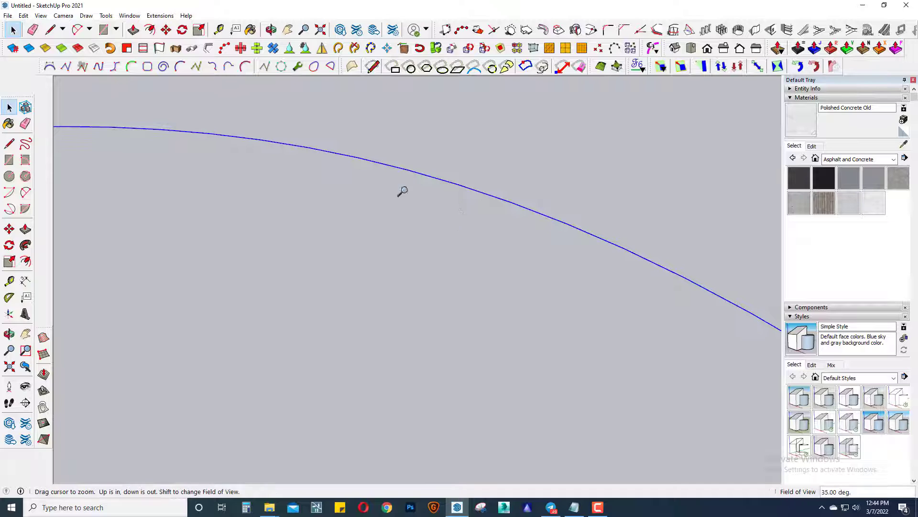
{"action": "mouse_move", "coordinate": [402, 191]}
{"action": "left_mouse_down"}
{"action": "mouse_move", "coordinate": [533, 329]}
{"action": "mouse_move", "coordinate": [498, 380]}
{"action": "left_mouse_up"}
{"action": "key", "text": "space"}
{"action": "scroll", "coordinate": [475, 355], "scroll_direction": "up", "scroll_amount": 2}
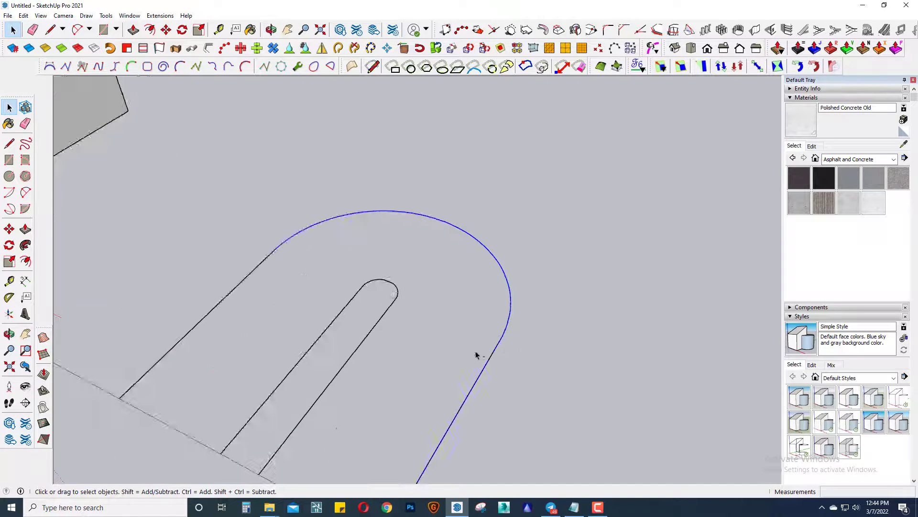
{"action": "right_click", "coordinate": [278, 250]}
{"action": "mouse_move", "coordinate": [308, 436]}
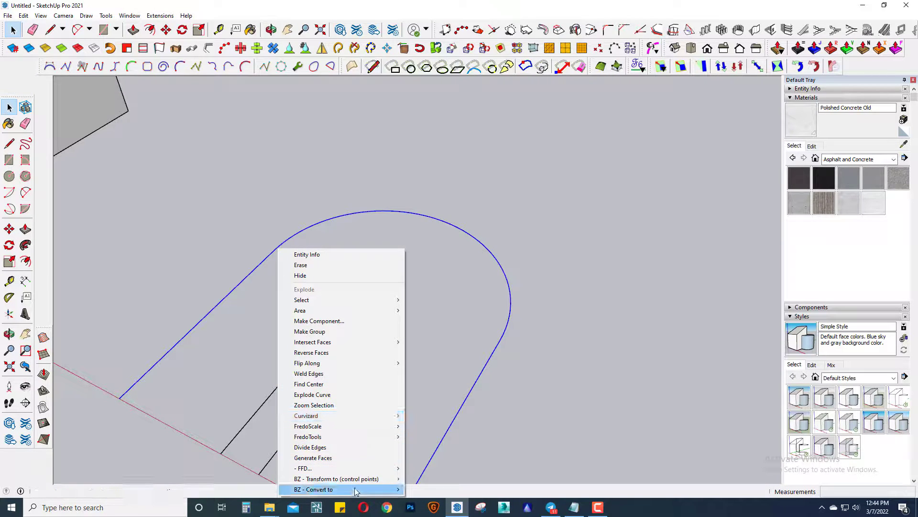
{"action": "mouse_move", "coordinate": [314, 489]}
{"action": "left_click", "coordinate": [429, 404]}
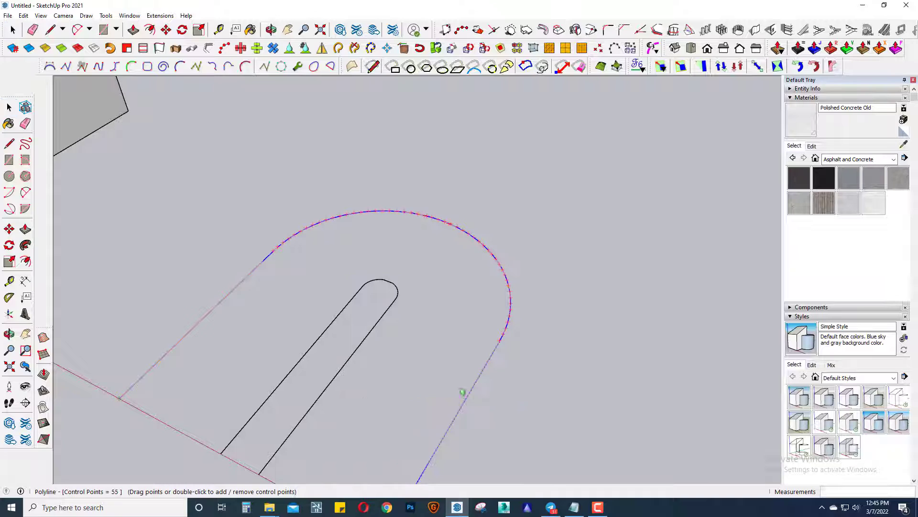
{"action": "key", "text": "space"}
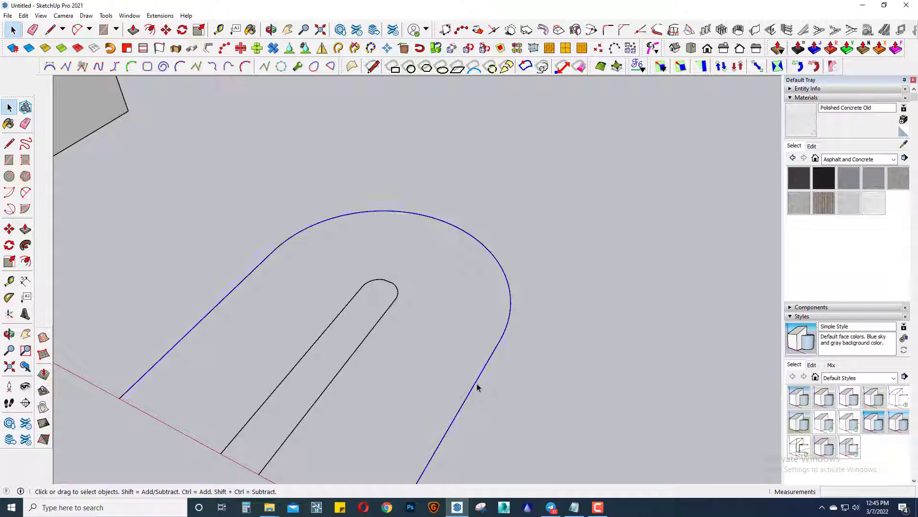
Step: Select both the outer and inner slot outlines and open their context menu
{"action": "right_click", "coordinate": [477, 384]}
{"action": "left_click", "coordinate": [420, 379]}
{"action": "right_click", "coordinate": [503, 338]}
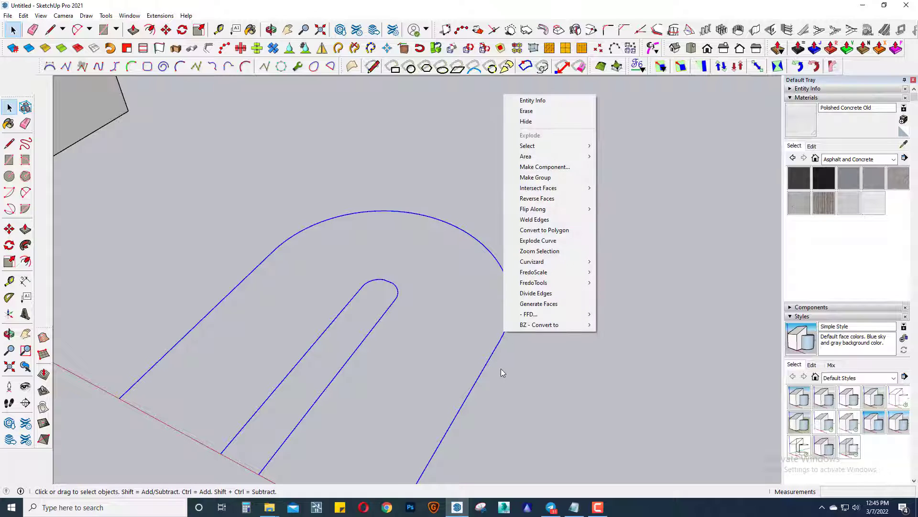
{"action": "left_click", "coordinate": [502, 371]}
{"action": "right_click", "coordinate": [495, 348]}
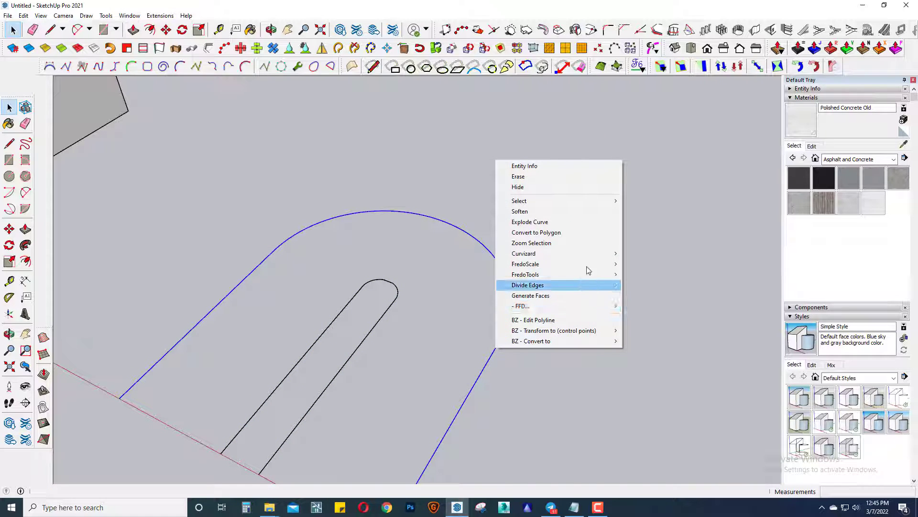
{"action": "mouse_move", "coordinate": [525, 274]}
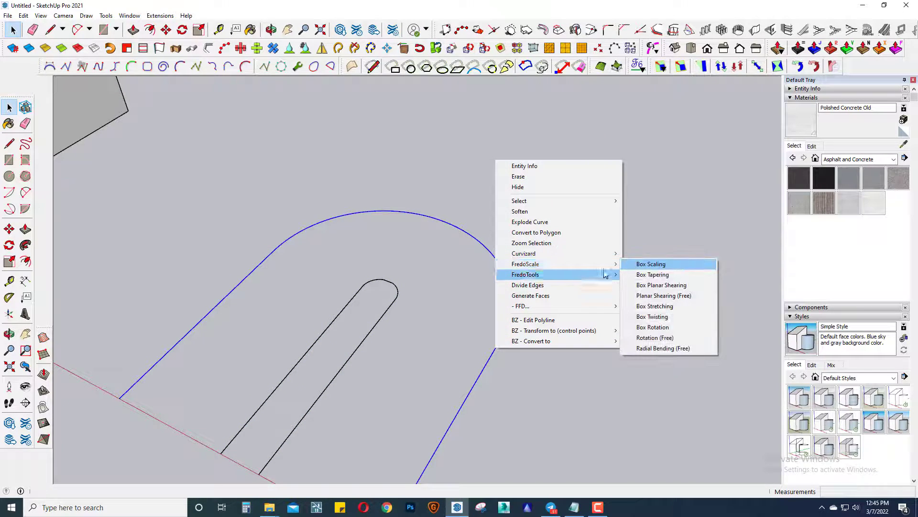
Step: CurviShear the outer and slot outlines with Top Height 10' and Base Height 0"
{"action": "left_click", "coordinate": [643, 274]}
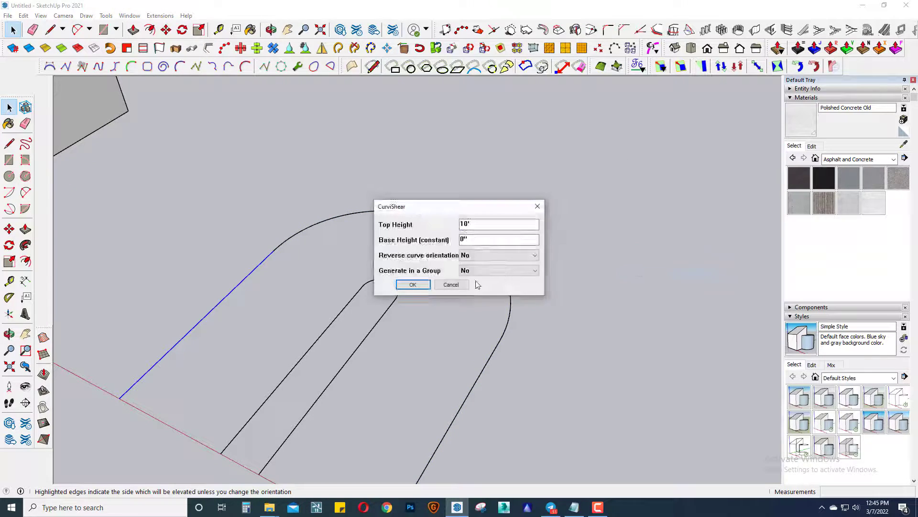
{"action": "left_click", "coordinate": [417, 289]}
{"action": "middle_click_drag", "start_coordinate": [408, 304], "coordinate": [486, 229]}
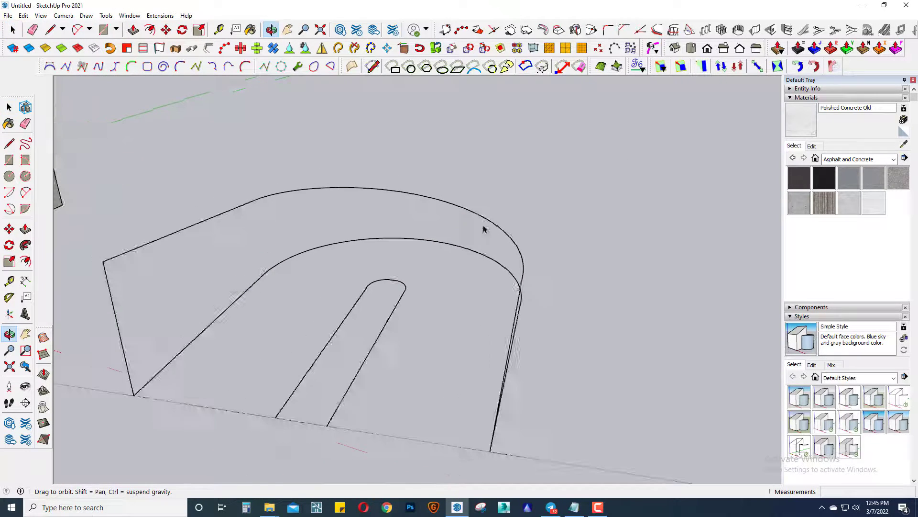
{"action": "right_click", "coordinate": [395, 314]}
{"action": "mouse_move", "coordinate": [459, 216]}
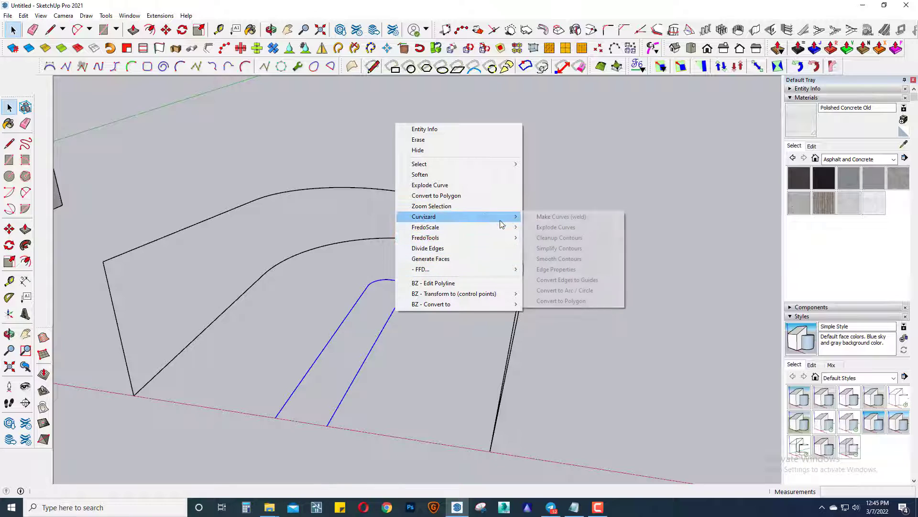
{"action": "left_click", "coordinate": [539, 244]}
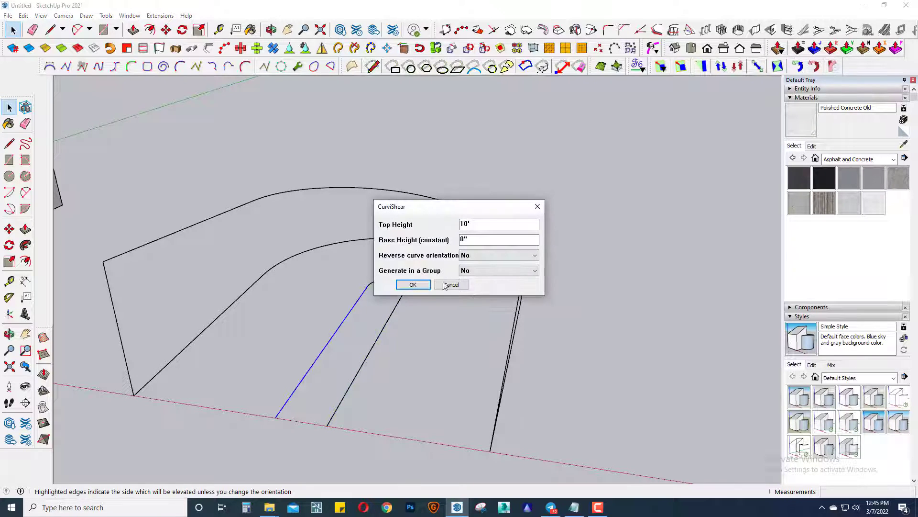
{"action": "left_click", "coordinate": [410, 285]}
{"action": "middle_click_drag", "start_coordinate": [386, 283], "coordinate": [413, 312]}
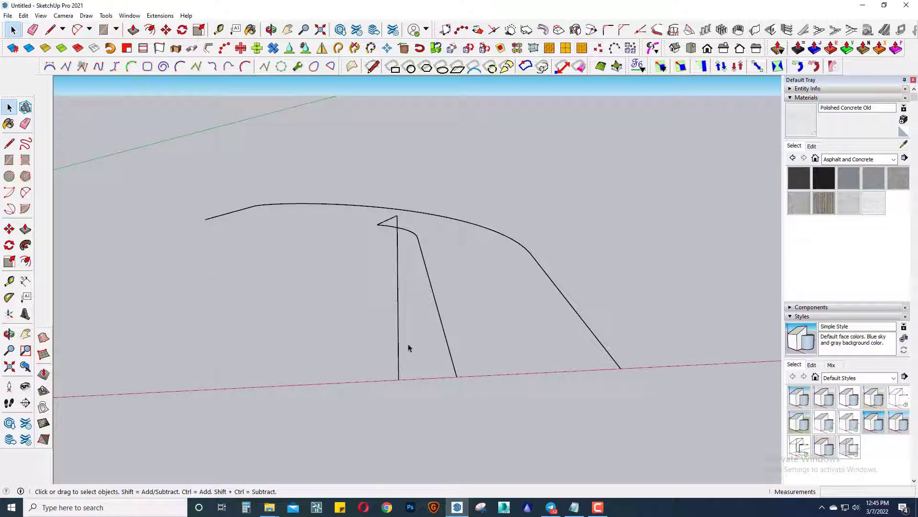
Step: Loft a sloped ramp surface between the two raised curves
{"action": "middle_click_drag", "start_coordinate": [460, 332], "coordinate": [426, 302]}
{"action": "scroll", "coordinate": [368, 287], "scroll_direction": "up", "scroll_amount": 2}
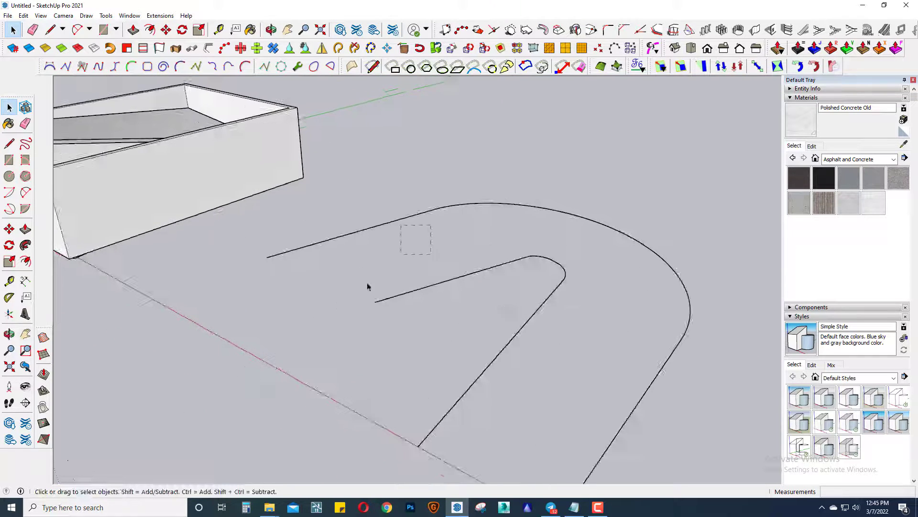
{"action": "left_click", "coordinate": [43, 337]}
Step: Open the ramp surface group and erase the extra boundary edge beside the ramp
{"action": "left_click", "coordinate": [396, 322]}
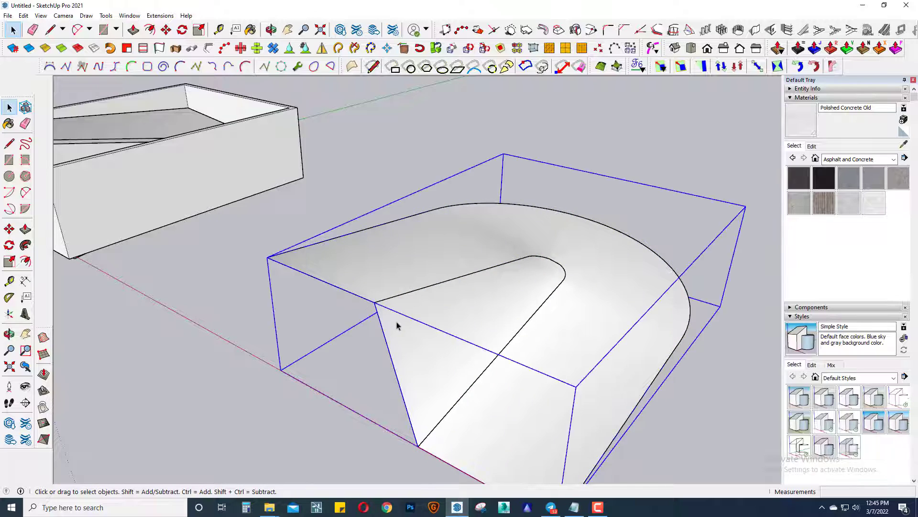
{"action": "double_click", "coordinate": [394, 333]}
{"action": "key", "text": "e"}
{"action": "left_click", "coordinate": [390, 349]}
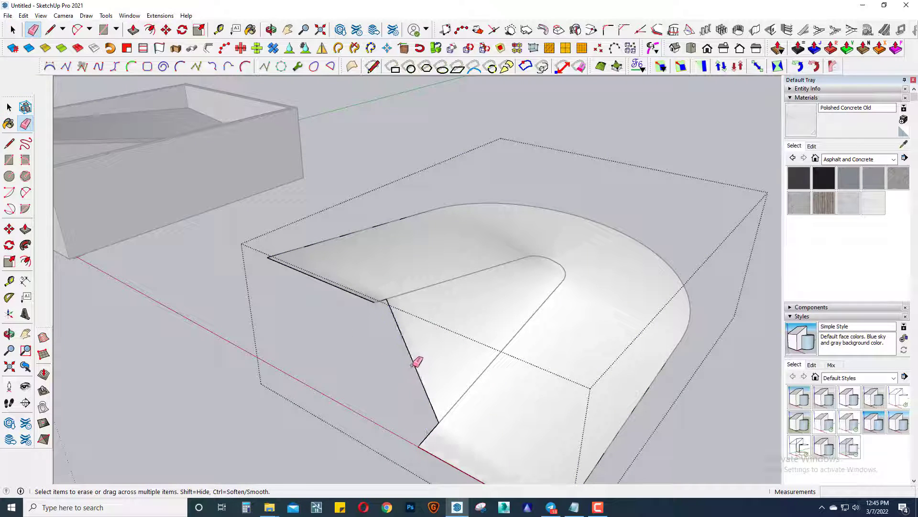
Step: Inspect the slot arc edges in Top view, then orbit back to perspective
{"action": "key", "text": "F2"}
{"action": "scroll", "coordinate": [574, 373], "scroll_direction": "up", "scroll_amount": 2}
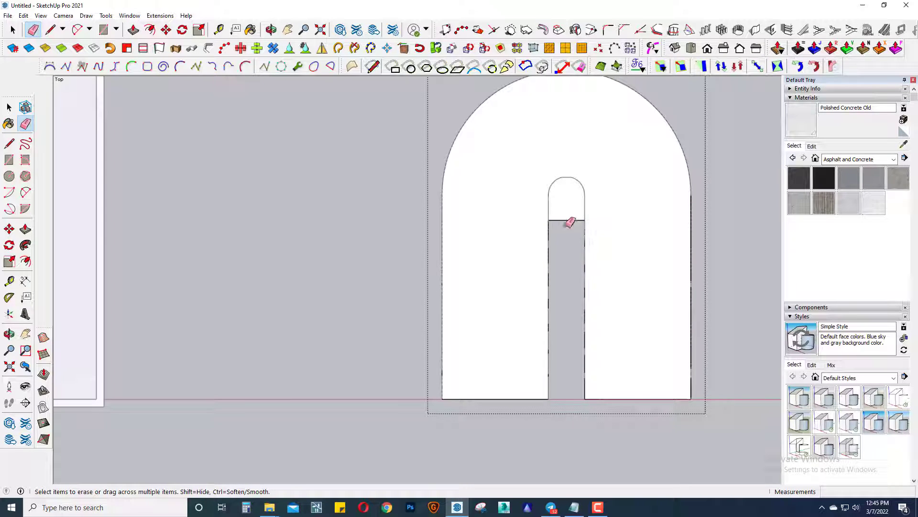
{"action": "right_click", "coordinate": [574, 190]}
{"action": "scroll", "coordinate": [557, 189], "scroll_direction": "up", "scroll_amount": 3}
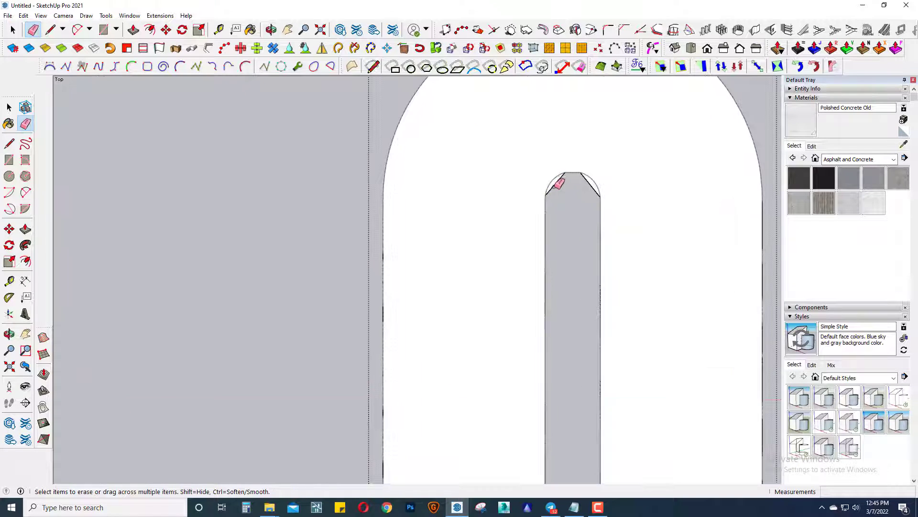
{"action": "scroll", "coordinate": [556, 185], "scroll_direction": "up", "scroll_amount": 2}
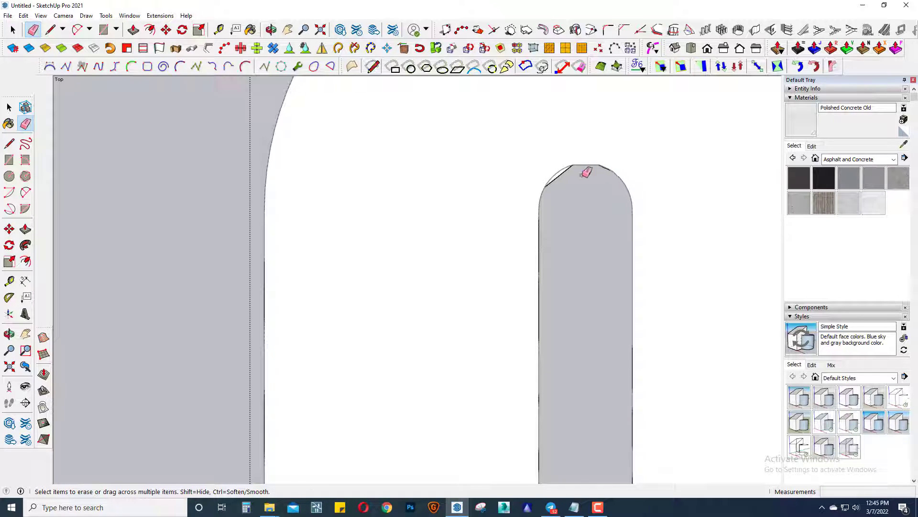
{"action": "scroll", "coordinate": [564, 170], "scroll_direction": "up", "scroll_amount": 2}
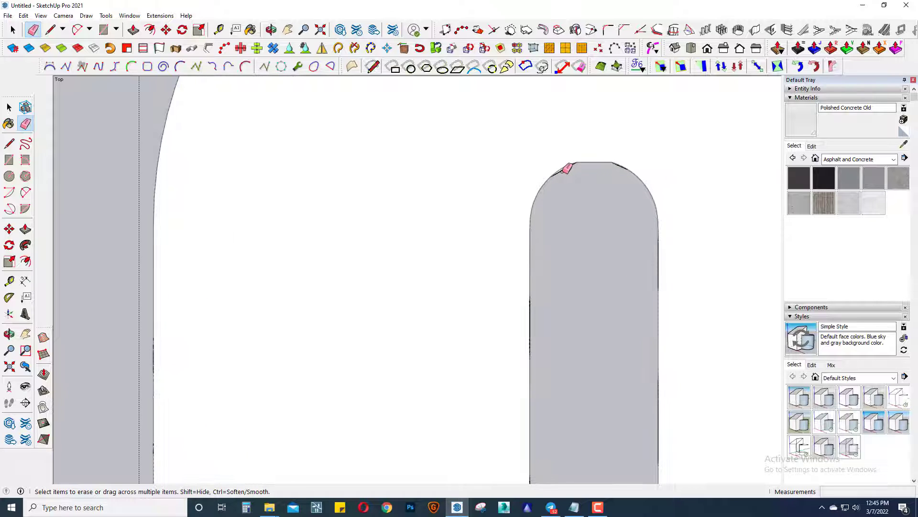
{"action": "scroll", "coordinate": [564, 169], "scroll_direction": "up", "scroll_amount": 2}
{"action": "scroll", "coordinate": [563, 168], "scroll_direction": "up", "scroll_amount": 1}
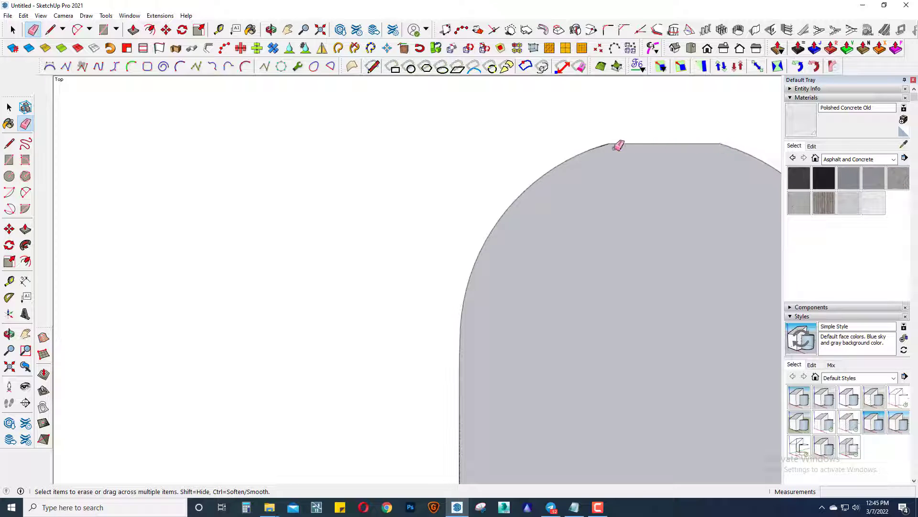
{"action": "scroll", "coordinate": [512, 252], "scroll_direction": "down", "scroll_amount": 3}
{"action": "mouse_move", "coordinate": [570, 252]}
{"action": "middle_mouse_down"}
{"action": "mouse_move", "coordinate": [486, 213]}
{"action": "mouse_move", "coordinate": [636, 238]}
{"action": "mouse_move", "coordinate": [514, 254]}
{"action": "mouse_move", "coordinate": [517, 246]}
{"action": "middle_mouse_up"}
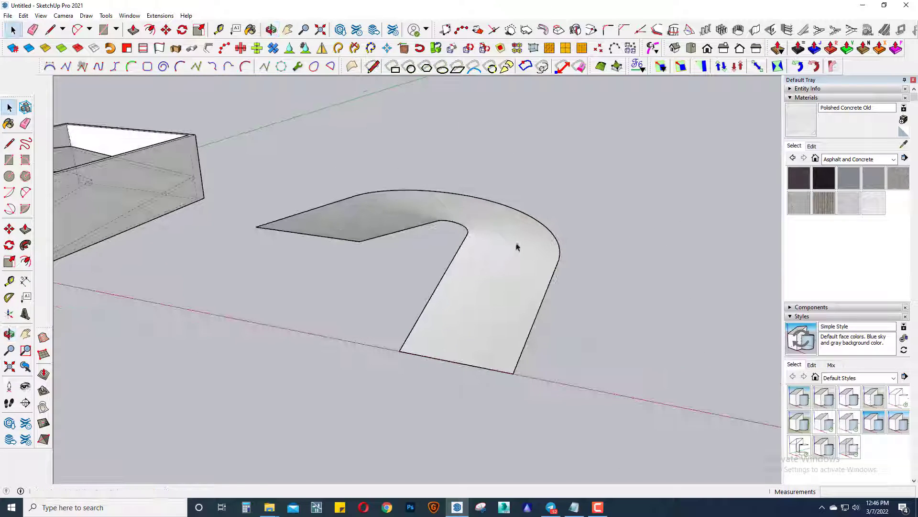
Step: Paint the U-shaped slab with Polished Concrete New
{"action": "scroll", "coordinate": [453, 258], "scroll_direction": "up", "scroll_amount": 2}
{"action": "middle_click_drag", "start_coordinate": [453, 258], "coordinate": [769, 148]}
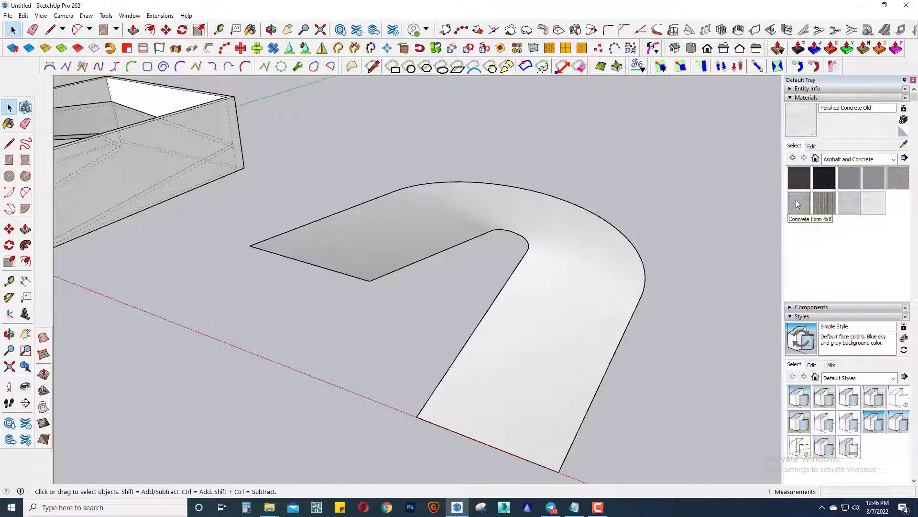
{"action": "left_click", "coordinate": [797, 203]}
{"action": "left_click", "coordinate": [523, 297]}
{"action": "middle_click_drag", "start_coordinate": [522, 297], "coordinate": [604, 262]}
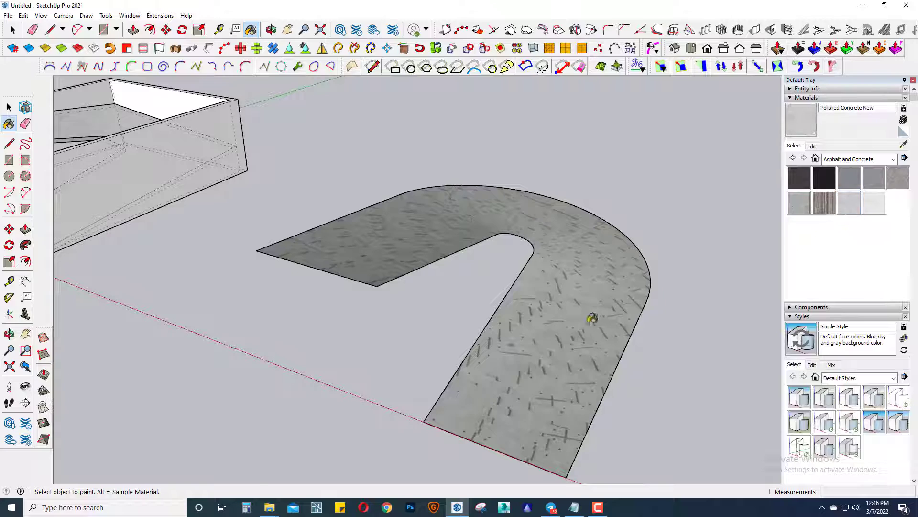
{"action": "left_click", "coordinate": [592, 318]}
{"action": "key", "text": "space"}
{"action": "middle_click_drag", "start_coordinate": [592, 318], "coordinate": [539, 322]}
Step: Thicken the U slab into a solid with Joint Push Pull
{"action": "left_click", "coordinate": [539, 322]}
{"action": "left_click", "coordinate": [818, 31]}
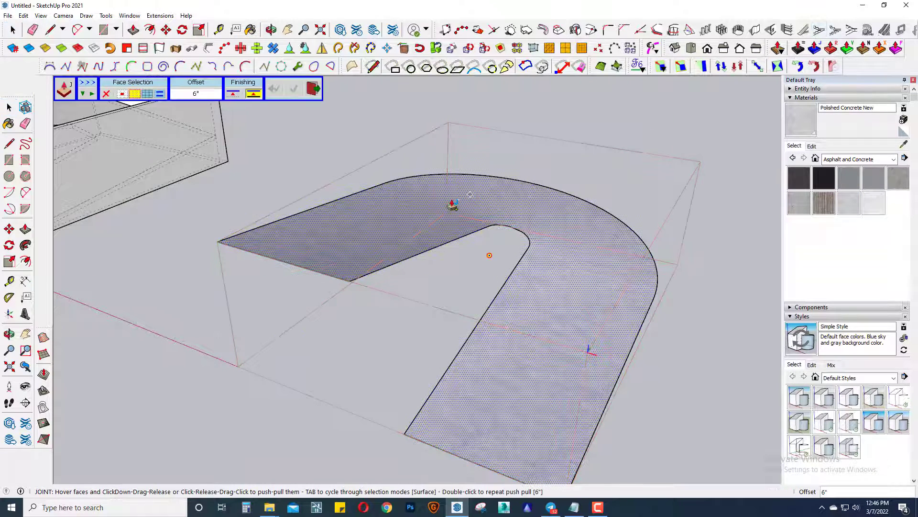
{"action": "left_click", "coordinate": [447, 205]}
{"action": "left_click", "coordinate": [450, 248]}
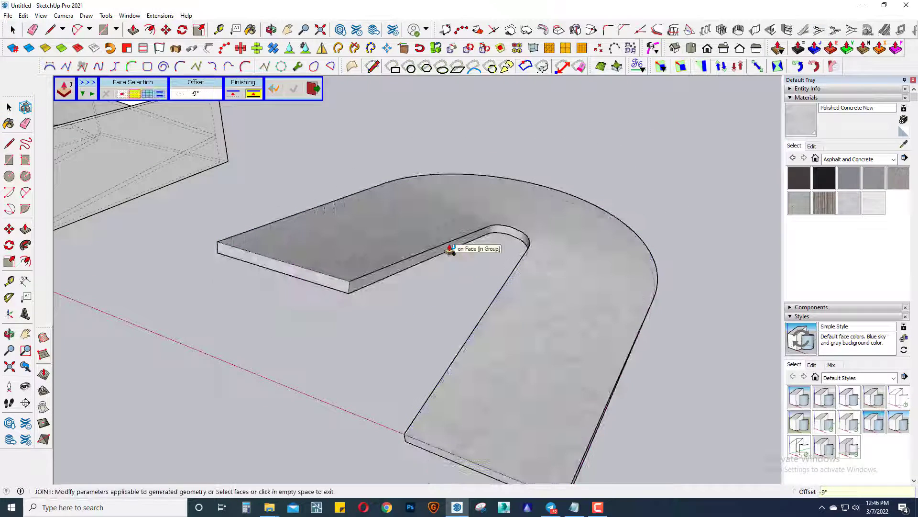
{"action": "key", "text": "space"}
Step: Select the box around the U ramp and orbit to see both ramp boxes
{"action": "scroll", "coordinate": [454, 285], "scroll_direction": "down", "scroll_amount": 2}
{"action": "scroll", "coordinate": [445, 280], "scroll_direction": "up", "scroll_amount": 4}
{"action": "scroll", "coordinate": [448, 275], "scroll_direction": "down", "scroll_amount": 2}
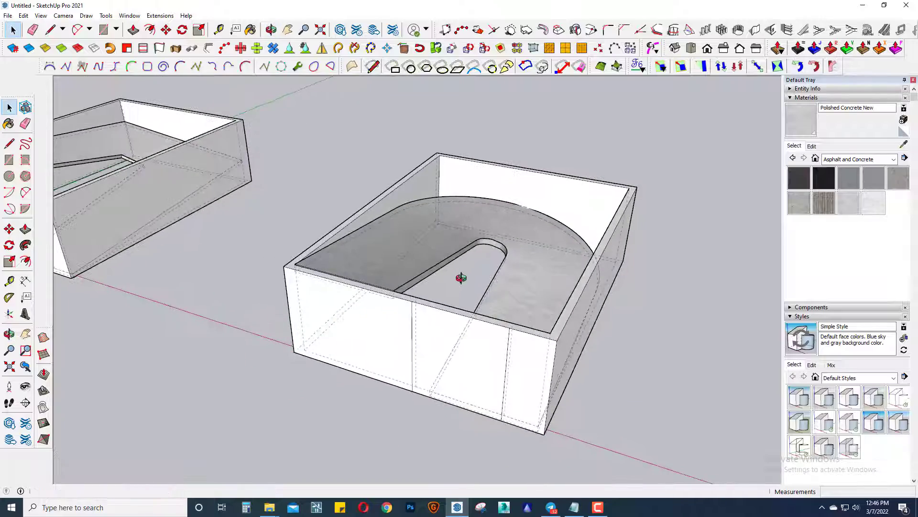
{"action": "mouse_move", "coordinate": [459, 273]}
{"action": "middle_mouse_down"}
{"action": "mouse_move", "coordinate": [359, 225]}
{"action": "mouse_move", "coordinate": [470, 212]}
{"action": "mouse_move", "coordinate": [225, 205]}
{"action": "middle_mouse_up"}
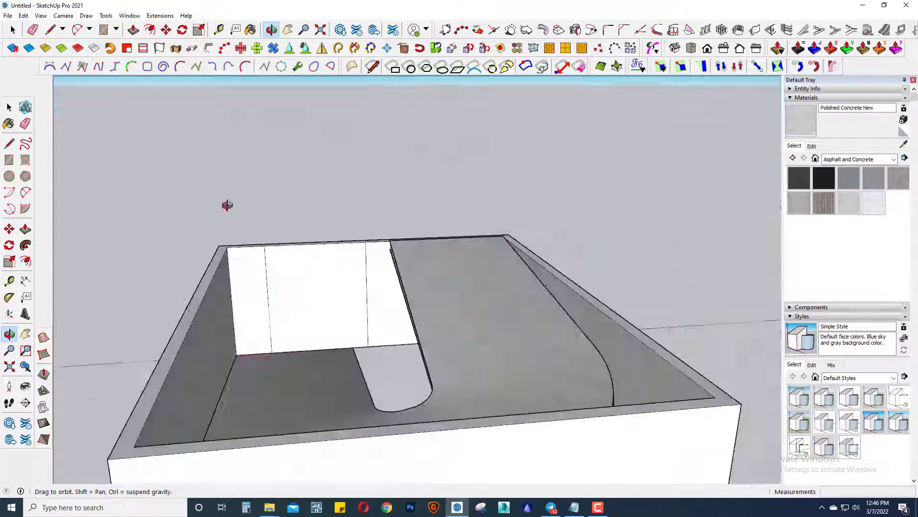
{"action": "scroll", "coordinate": [515, 260], "scroll_direction": "up", "scroll_amount": 2}
{"action": "middle_click_drag", "start_coordinate": [515, 260], "coordinate": [500, 311]}
{"action": "scroll", "coordinate": [554, 356], "scroll_direction": "up", "scroll_amount": 2}
{"action": "left_click", "coordinate": [555, 357]}
{"action": "scroll", "coordinate": [524, 354], "scroll_direction": "down", "scroll_amount": 2}
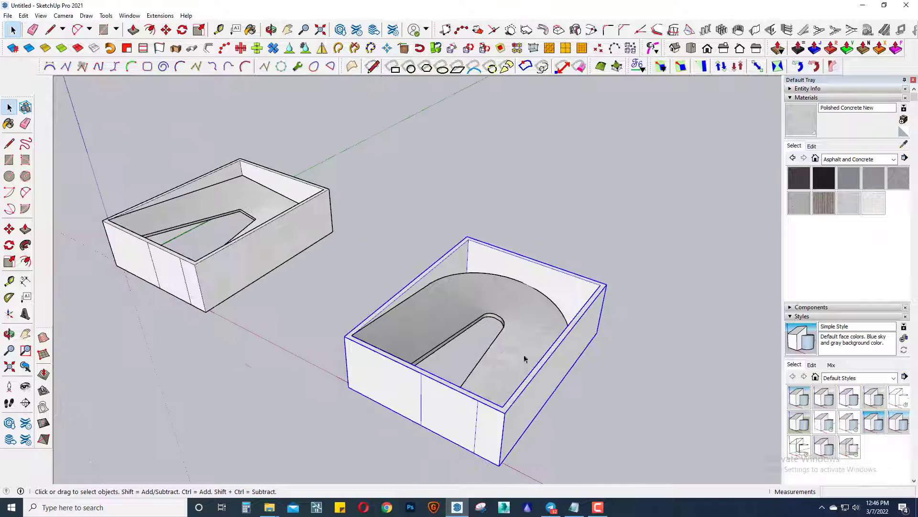
{"action": "mouse_move", "coordinate": [524, 354]}
{"action": "middle_mouse_down"}
{"action": "mouse_move", "coordinate": [615, 287]}
{"action": "mouse_move", "coordinate": [569, 328]}
{"action": "mouse_move", "coordinate": [629, 288]}
{"action": "middle_mouse_up"}
Step: Undo twice to clear the box walls, then select the U ramp
{"action": "key", "text": "ctrl+z"}
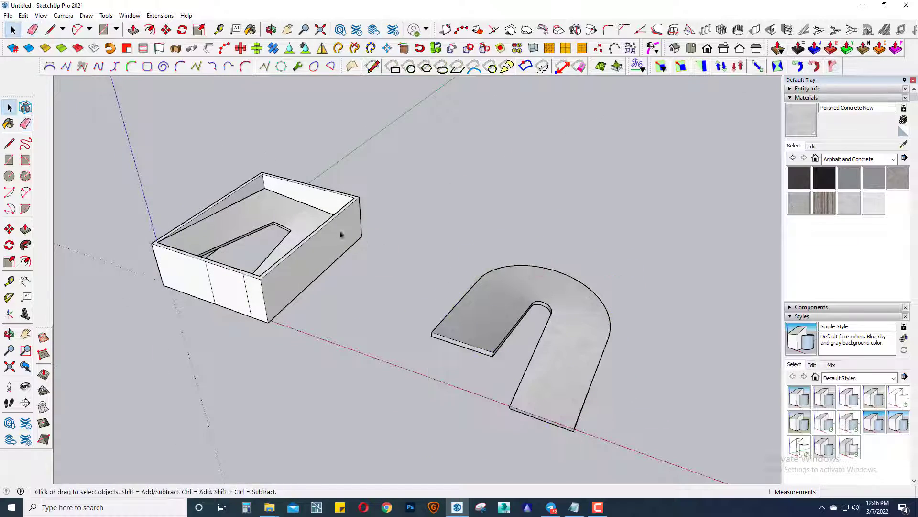
{"action": "key", "text": "ctrl+z"}
{"action": "left_click", "coordinate": [478, 328]}
{"action": "mouse_move", "coordinate": [478, 328]}
{"action": "middle_mouse_down"}
{"action": "mouse_move", "coordinate": [617, 273]}
{"action": "mouse_move", "coordinate": [429, 309]}
{"action": "middle_mouse_up"}
Step: Copy the U ramp to the side and rotate the copy 180°
{"action": "key", "text": "m"}
{"action": "key", "text": "ctrl"}
{"action": "left_click", "coordinate": [442, 312]}
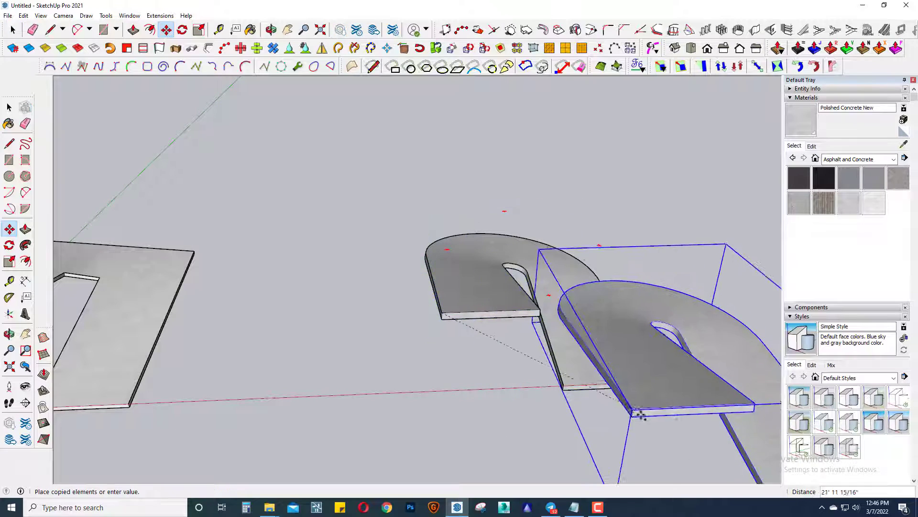
{"action": "left_click", "coordinate": [654, 381]}
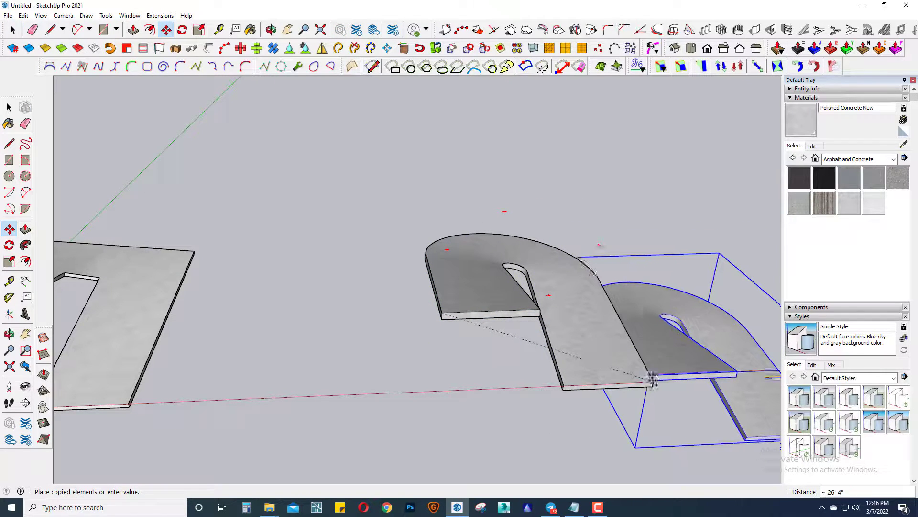
{"action": "key", "text": "q"}
{"action": "left_click", "coordinate": [666, 411]}
{"action": "type", "text": "180"}
{"action": "key", "text": "Return"}
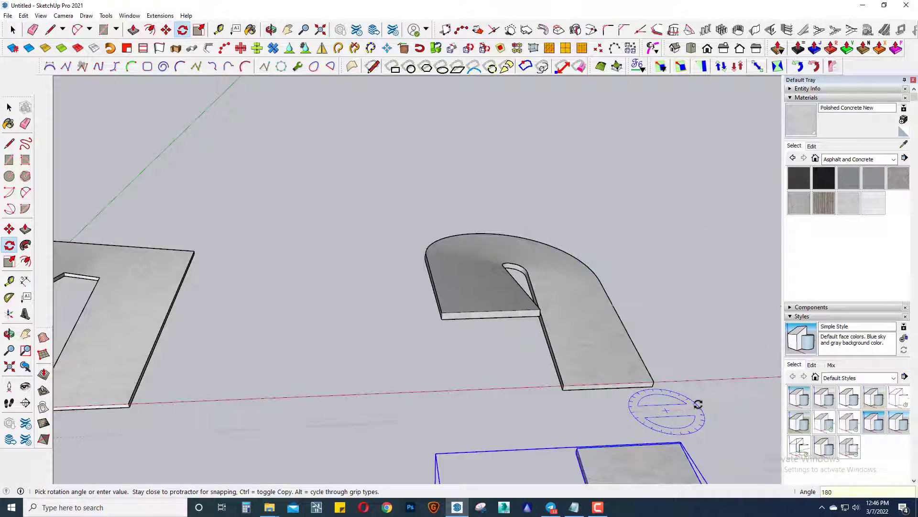
{"action": "key", "text": "space"}
Step: Snap the rotated copy onto the first ramp's end
{"action": "key", "text": "m"}
{"action": "left_click", "coordinate": [680, 442]}
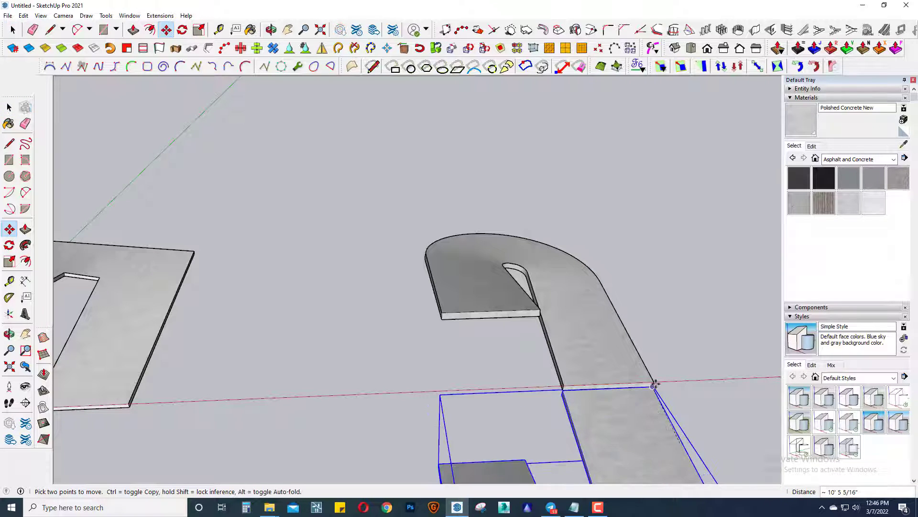
{"action": "left_click", "coordinate": [652, 382]}
{"action": "key", "text": "space"}
Step: Copy the joined ramp pair upward 20' level after level into a tower
{"action": "scroll", "coordinate": [615, 383], "scroll_direction": "down", "scroll_amount": 3}
{"action": "middle_click_drag", "start_coordinate": [563, 383], "coordinate": [307, 294]}
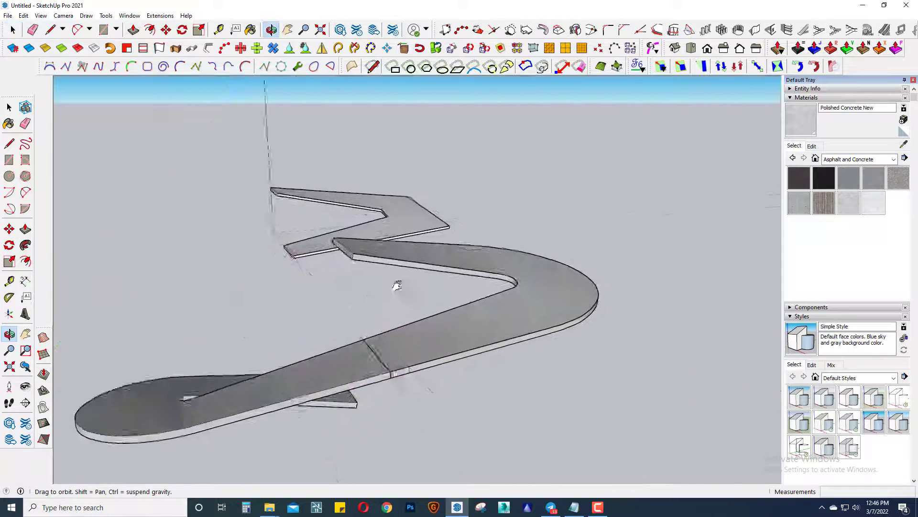
{"action": "left_click", "coordinate": [557, 314]}
{"action": "middle_click_drag", "start_coordinate": [558, 314], "coordinate": [567, 336]}
{"action": "key", "text": "m"}
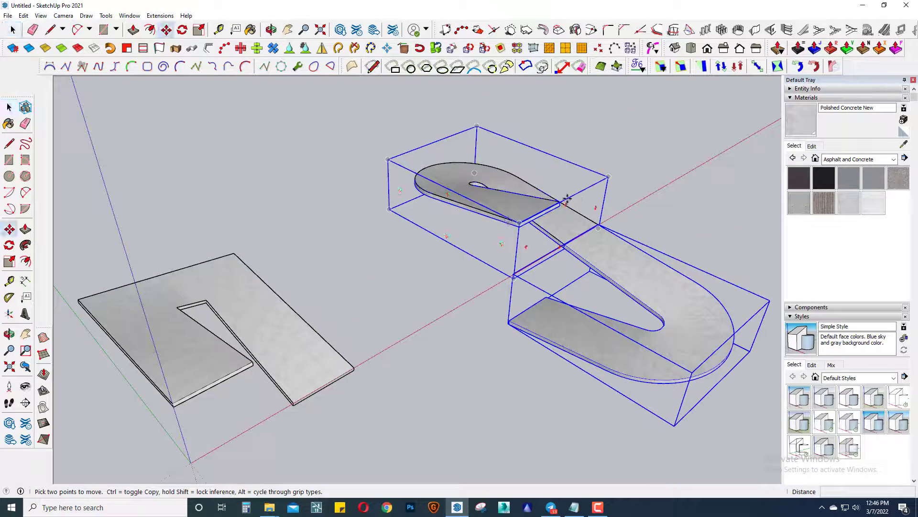
{"action": "key", "text": "ctrl"}
{"action": "left_click", "coordinate": [507, 324]}
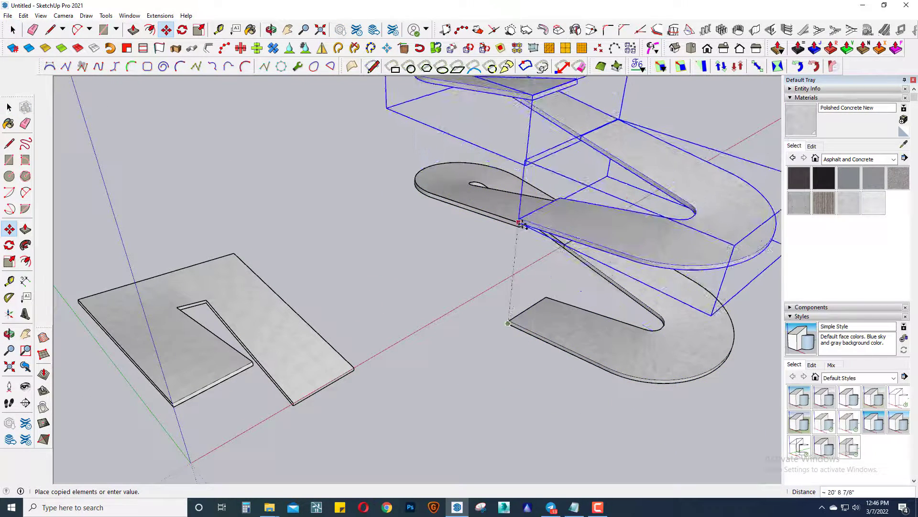
{"action": "key", "text": "space"}
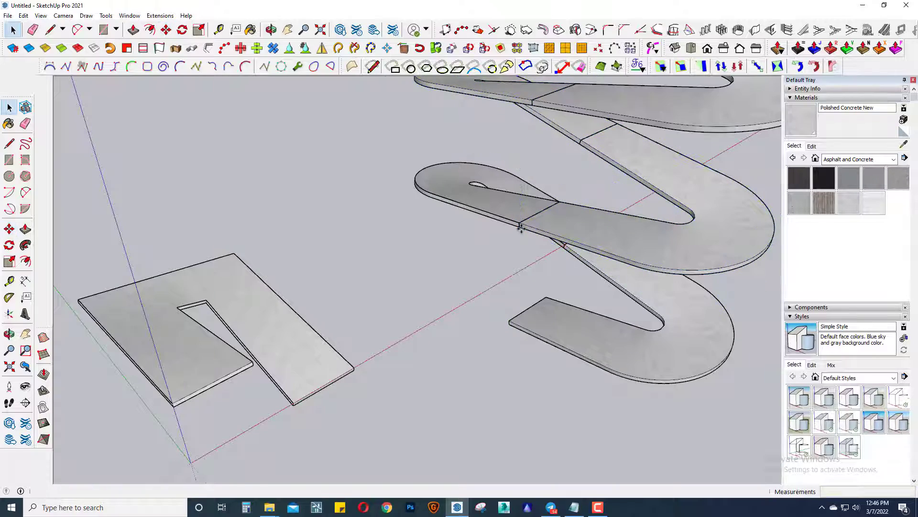
{"action": "mouse_move", "coordinate": [543, 261]}
{"action": "middle_mouse_down"}
{"action": "mouse_move", "coordinate": [502, 483]}
{"action": "mouse_move", "coordinate": [395, 142]}
{"action": "middle_mouse_up"}
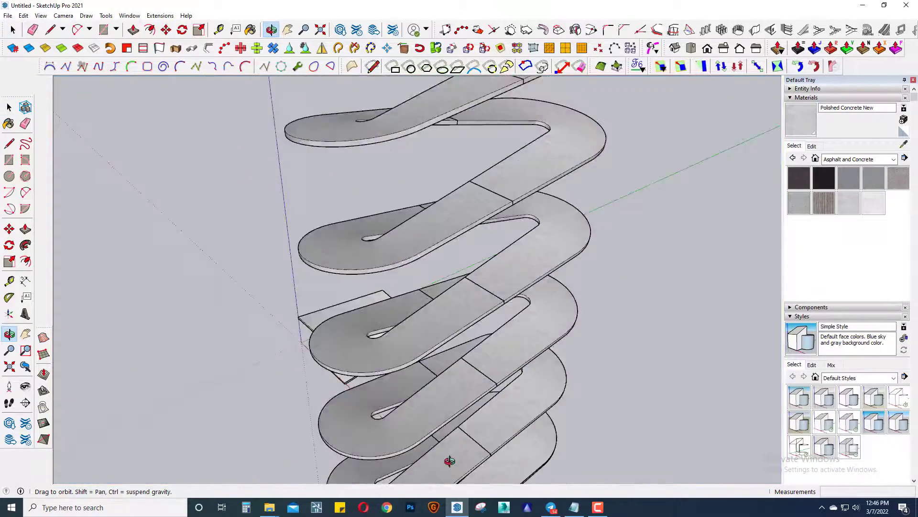
{"action": "mouse_move", "coordinate": [395, 141]}
{"action": "middle_mouse_down"}
{"action": "mouse_move", "coordinate": [492, 303]}
{"action": "mouse_move", "coordinate": [630, 342]}
{"action": "middle_mouse_up"}
{"action": "mouse_move", "coordinate": [520, 342]}
{"action": "middle_mouse_down"}
{"action": "mouse_move", "coordinate": [541, 310]}
{"action": "mouse_move", "coordinate": [598, 267]}
{"action": "middle_mouse_up"}
{"action": "mouse_move", "coordinate": [493, 366]}
{"action": "middle_mouse_down"}
{"action": "mouse_move", "coordinate": [400, 437]}
{"action": "mouse_move", "coordinate": [492, 345]}
{"action": "middle_mouse_up"}
Step: Copy the angular ramp to a new spot beside the original
{"action": "left_click", "coordinate": [400, 437]}
{"action": "scroll", "coordinate": [493, 345], "scroll_direction": "up", "scroll_amount": 2}
{"action": "scroll", "coordinate": [473, 369], "scroll_direction": "up", "scroll_amount": 2}
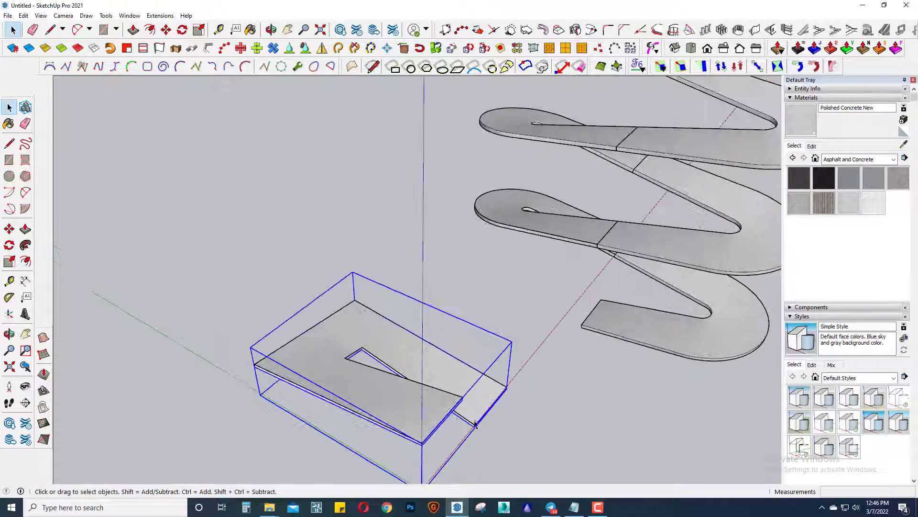
{"action": "scroll", "coordinate": [468, 368], "scroll_direction": "up", "scroll_amount": 3}
{"action": "scroll", "coordinate": [459, 369], "scroll_direction": "up", "scroll_amount": 1}
{"action": "key", "text": "m"}
{"action": "key", "text": "ctrl"}
{"action": "left_click", "coordinate": [330, 381]}
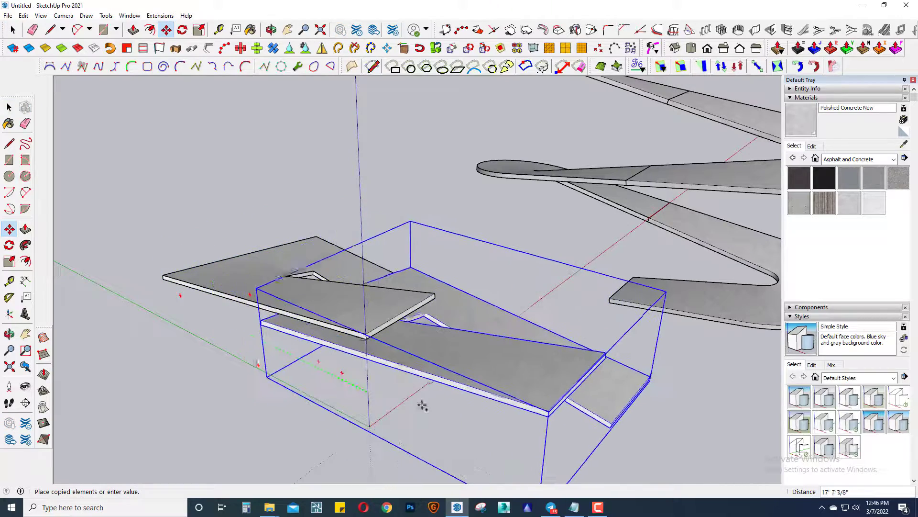
{"action": "scroll", "coordinate": [506, 368], "scroll_direction": "down", "scroll_amount": 3}
{"action": "scroll", "coordinate": [525, 401], "scroll_direction": "up", "scroll_amount": 3}
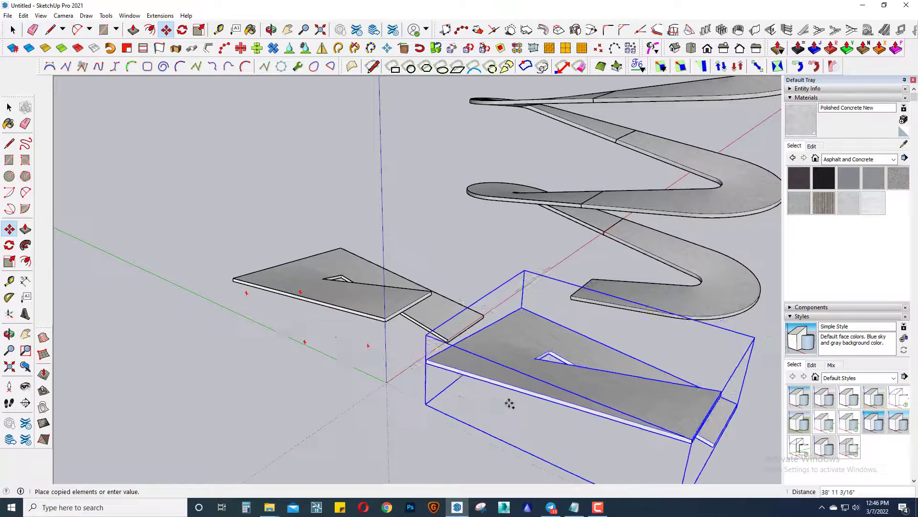
{"action": "left_click", "coordinate": [505, 407]}
{"action": "key", "text": "space"}
Step: Try moving the copied ramp to the other ramp's corner, then undo the misplaced move
{"action": "key", "text": "q"}
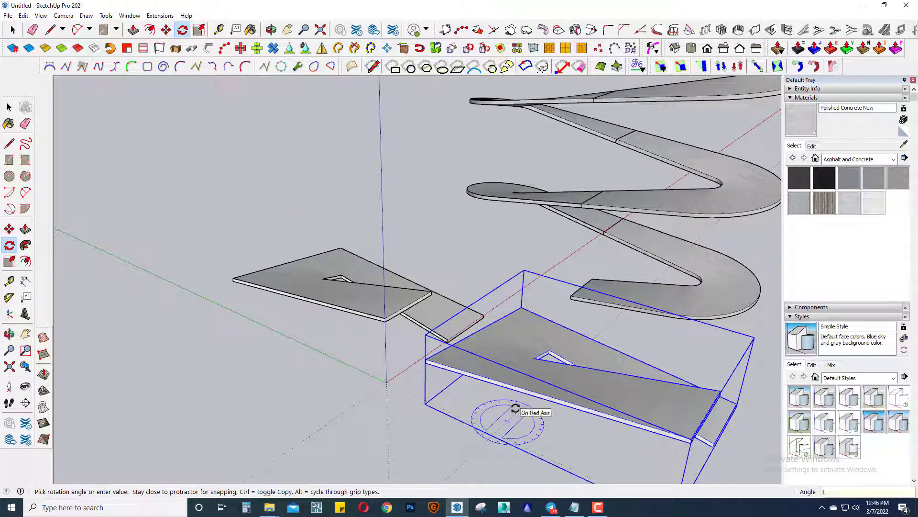
{"action": "middle_click_drag", "start_coordinate": [515, 407], "coordinate": [467, 404]}
{"action": "key", "text": "space"}
{"action": "key", "text": "m"}
{"action": "scroll", "coordinate": [378, 429], "scroll_direction": "up", "scroll_amount": 2}
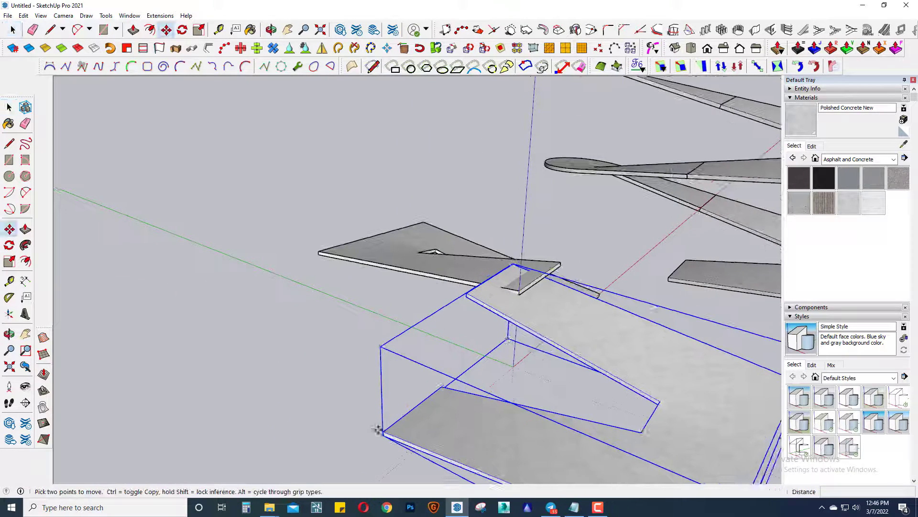
{"action": "left_click", "coordinate": [383, 436]}
{"action": "left_click", "coordinate": [519, 293]}
{"action": "key", "text": "space"}
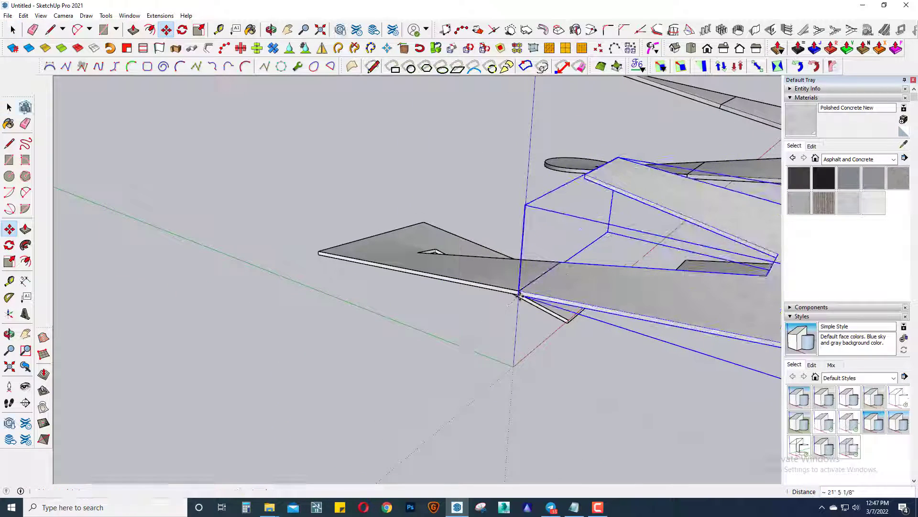
{"action": "scroll", "coordinate": [557, 323], "scroll_direction": "up", "scroll_amount": 2}
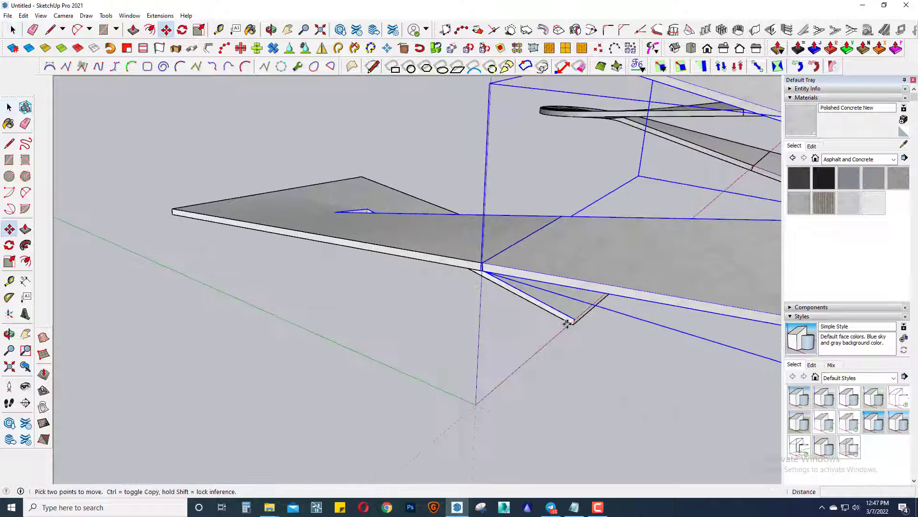
{"action": "key", "text": "ctrl+z"}
Step: Copy the angular ramp pair 20' up and array it into ten stacked levels
{"action": "key", "text": "m"}
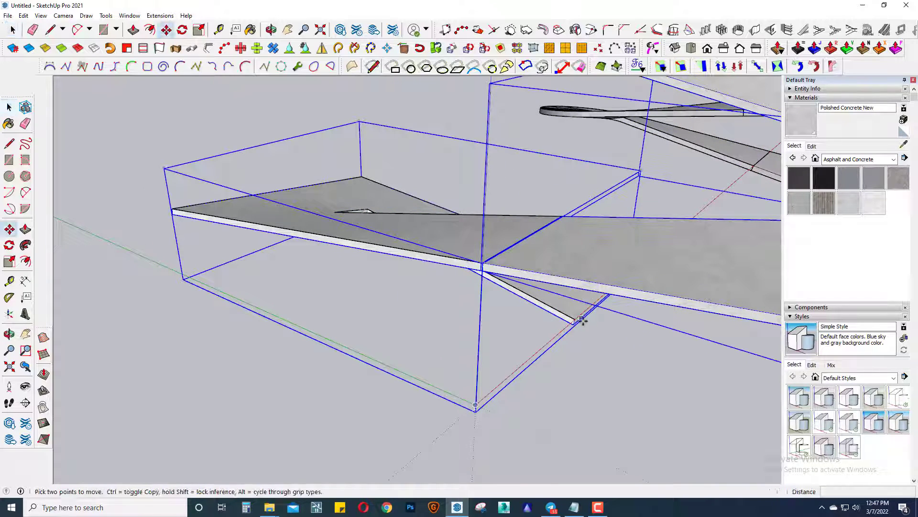
{"action": "left_click", "coordinate": [577, 319], "text": "ctrl"}
{"action": "scroll", "coordinate": [564, 354], "scroll_direction": "down", "scroll_amount": 3}
{"action": "type", "text": "20'"}
{"action": "key", "text": "Return"}
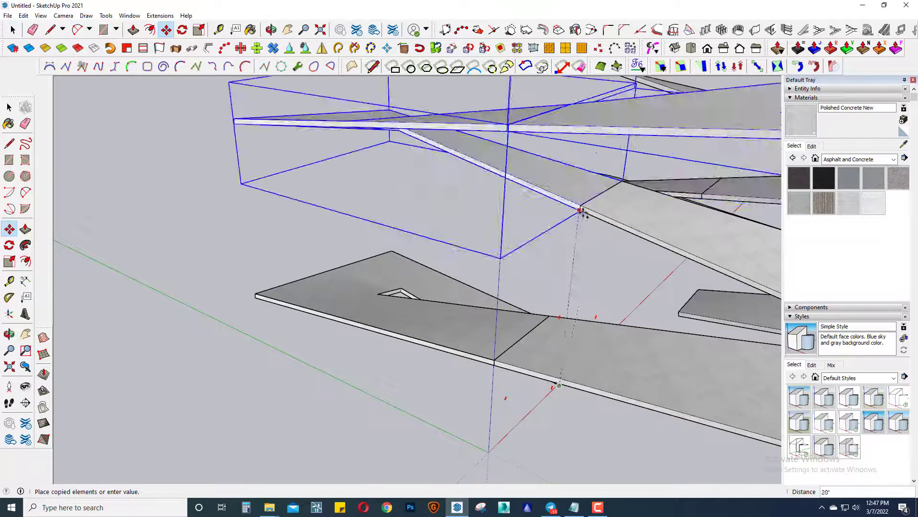
{"action": "type", "text": "10"}
{"action": "key", "text": "Return"}
{"action": "key", "text": "space"}
{"action": "scroll", "coordinate": [580, 204], "scroll_direction": "down", "scroll_amount": 5}
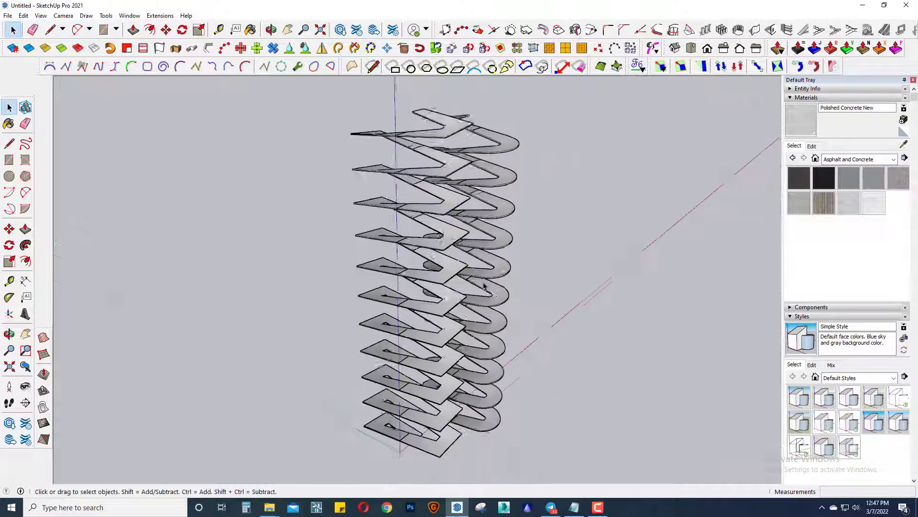
{"action": "mouse_move", "coordinate": [580, 204]}
{"action": "middle_mouse_down"}
{"action": "mouse_move", "coordinate": [267, 357]}
{"action": "mouse_move", "coordinate": [372, 273]}
{"action": "middle_mouse_up"}
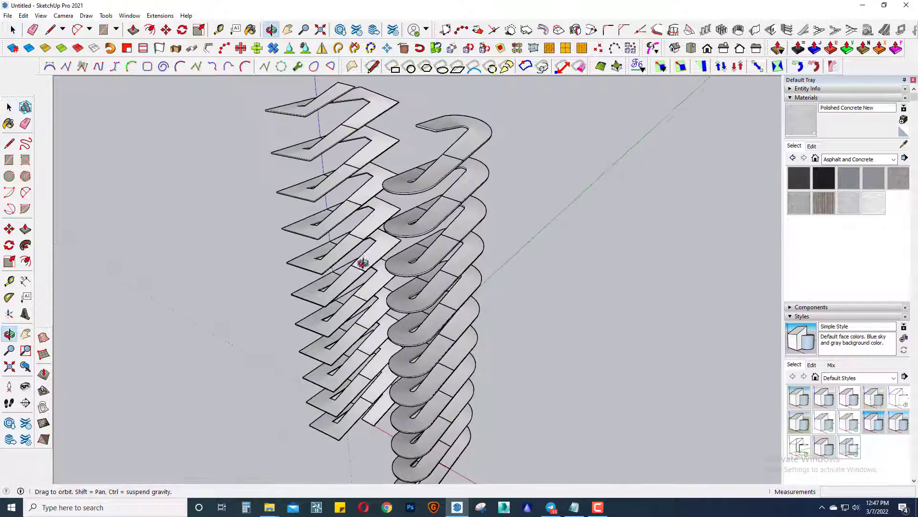